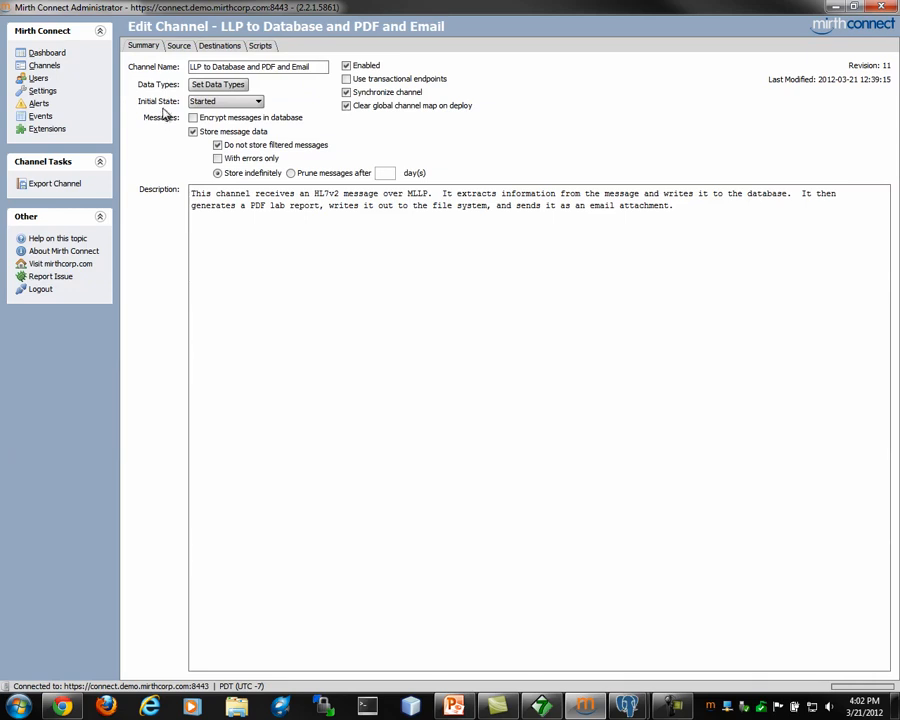
# Step: Show the channel's Source settings: an LLP Listener on 127.0.0.1, port 6661
pyautogui.click(176, 48)
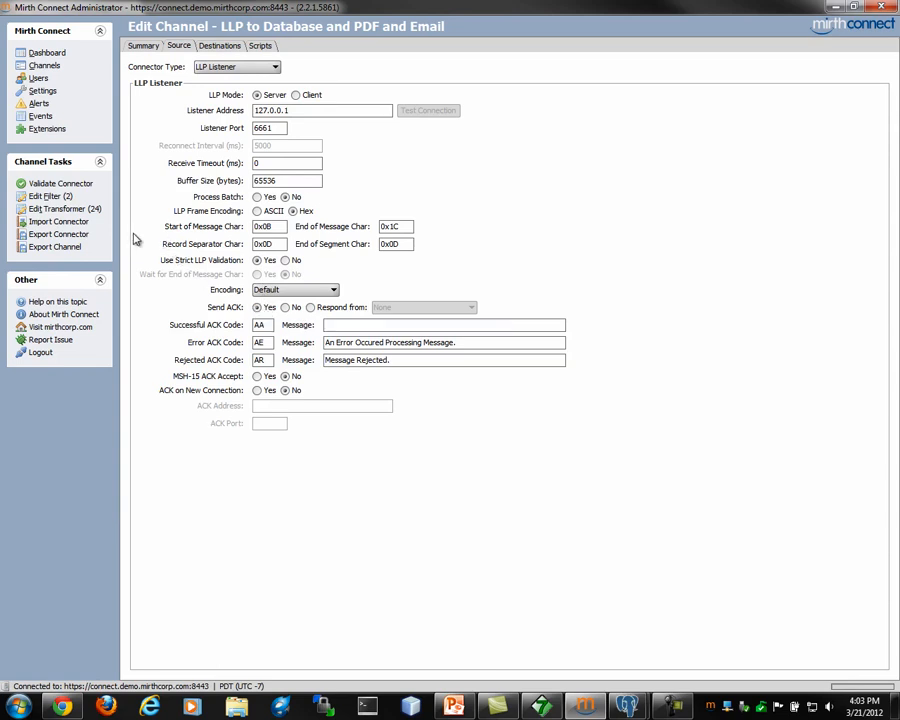
# Step: Check the source filter's trigger event R01 rule, then open the source transformer's mapper steps
pyautogui.click(50, 196)
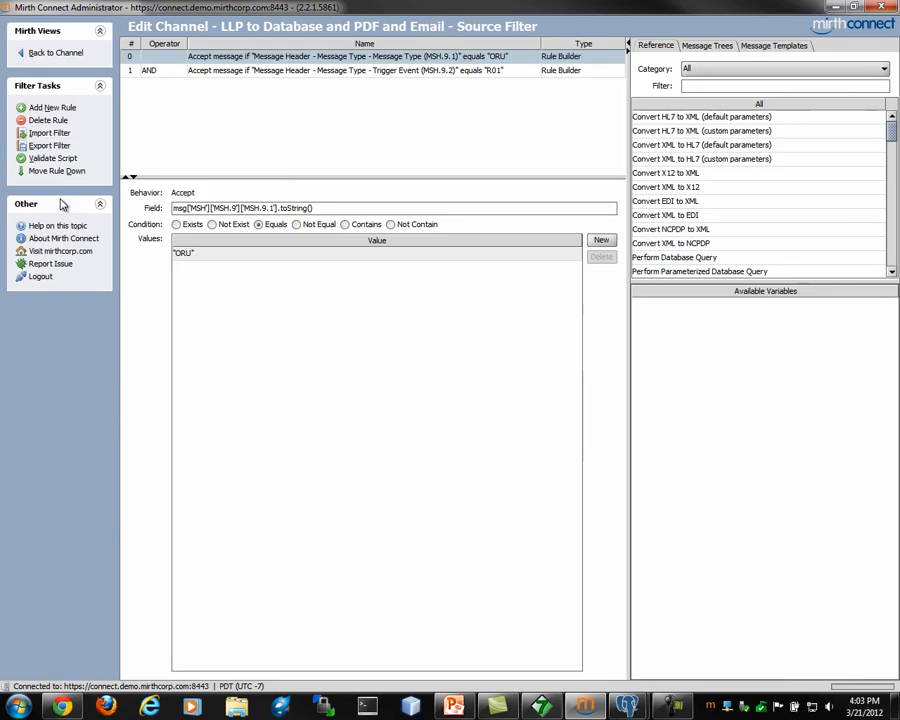
pyautogui.click(486, 72)
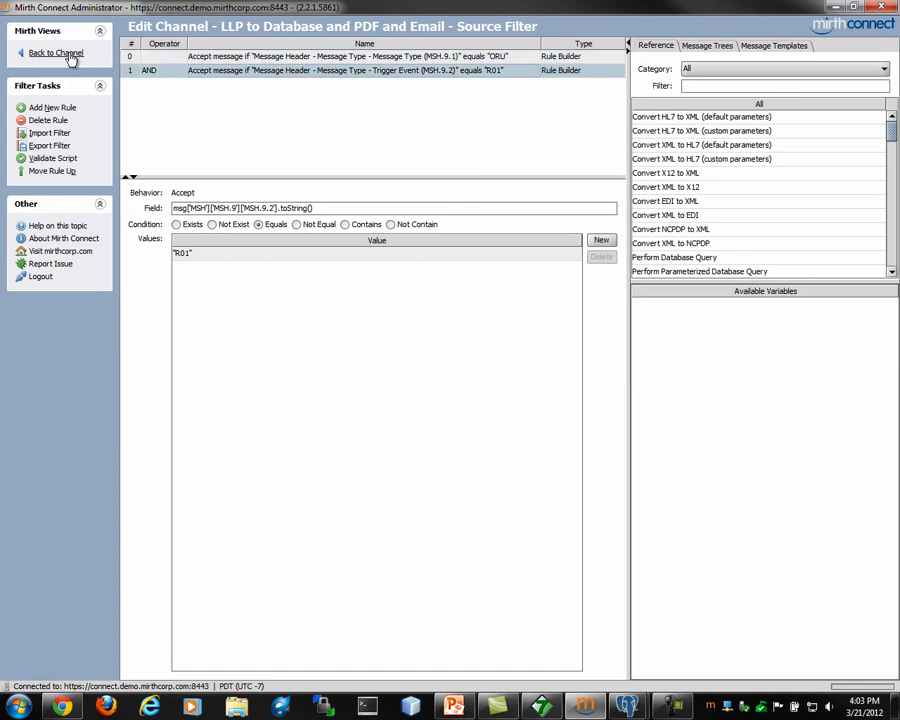
pyautogui.click(68, 55)
pyautogui.click(68, 210)
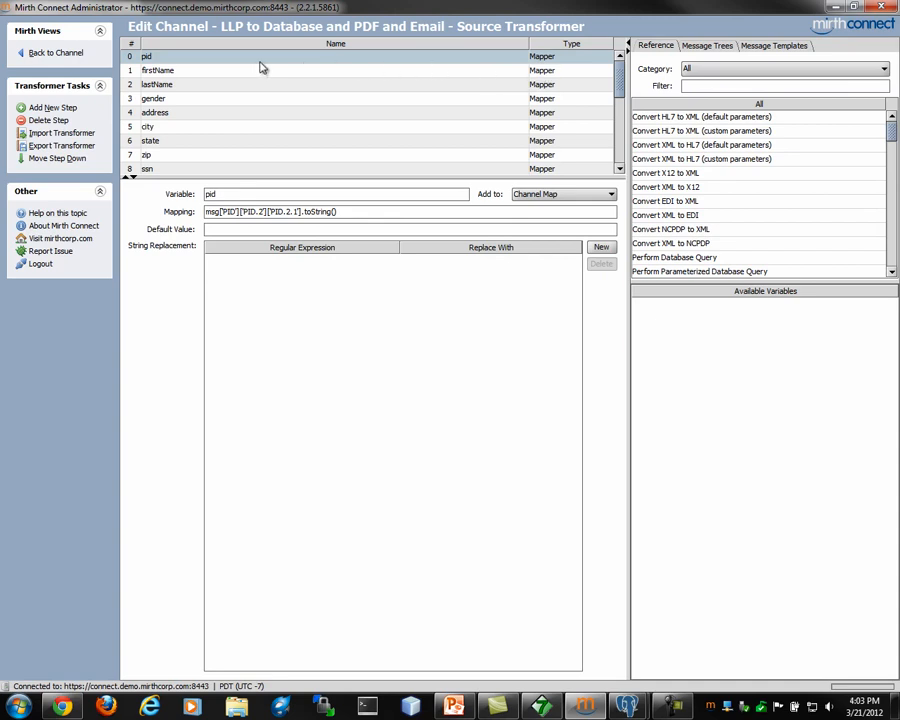
# Step: Browse the firstName, lastName, gender and address mappings, then view step 19 'Build observation list'
pyautogui.click(238, 72)
pyautogui.click(239, 85)
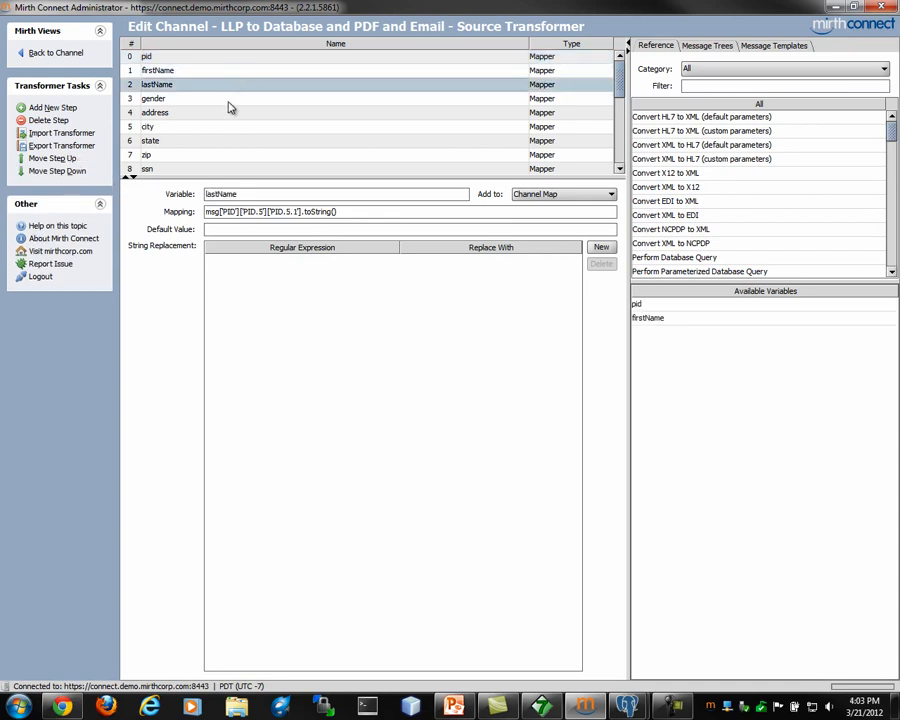
pyautogui.click(230, 100)
pyautogui.moveTo(619, 79)
pyautogui.mouseDown()
pyautogui.moveTo(620, 93)
pyautogui.moveTo(620, 78)
pyautogui.mouseUp()
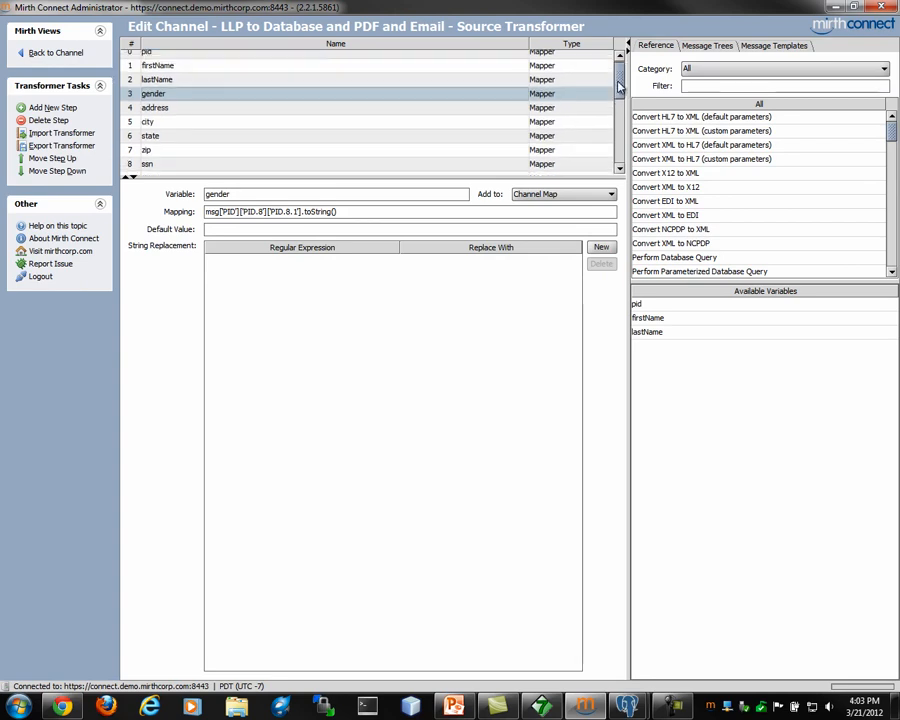
pyautogui.click(565, 112)
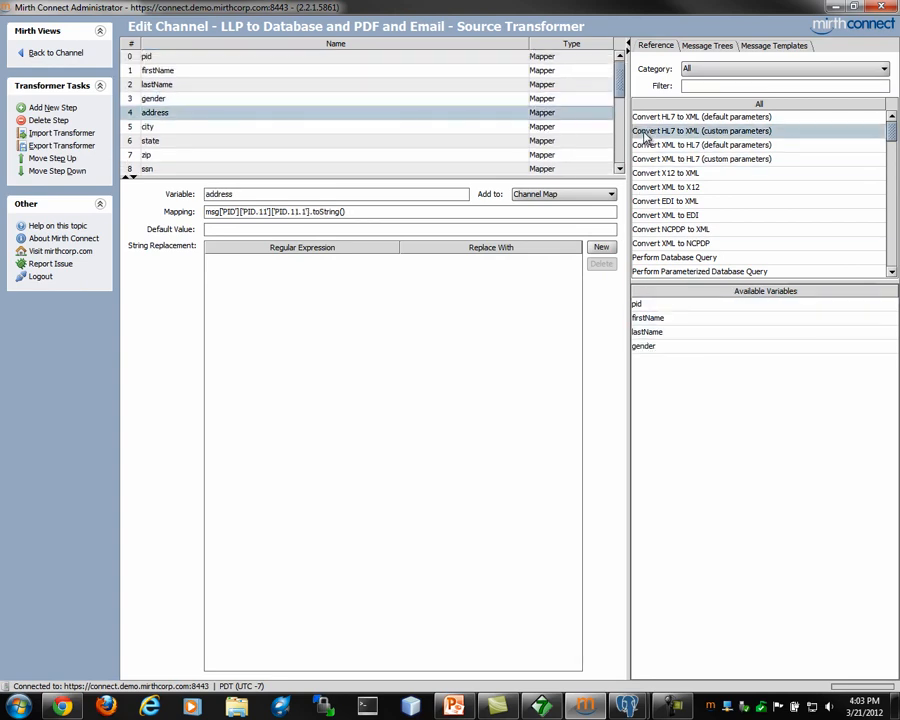
pyautogui.moveTo(622, 98); pyautogui.dragTo(618, 168)
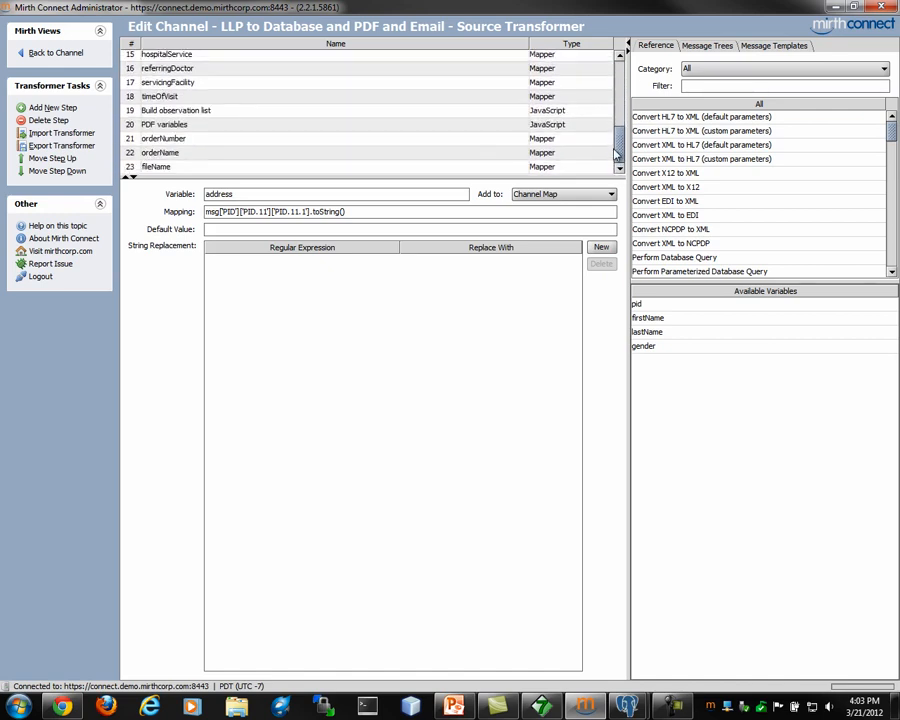
pyautogui.click(401, 112)
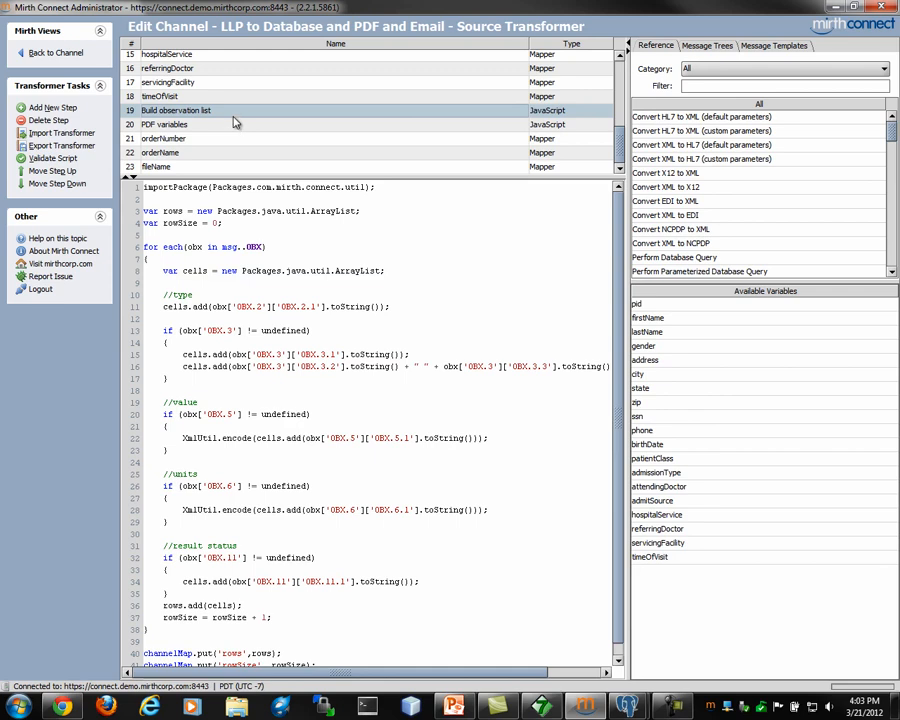
# Step: Show the channel's three destinations and add blank lines above the patient INSERT statement
pyautogui.click(56, 53)
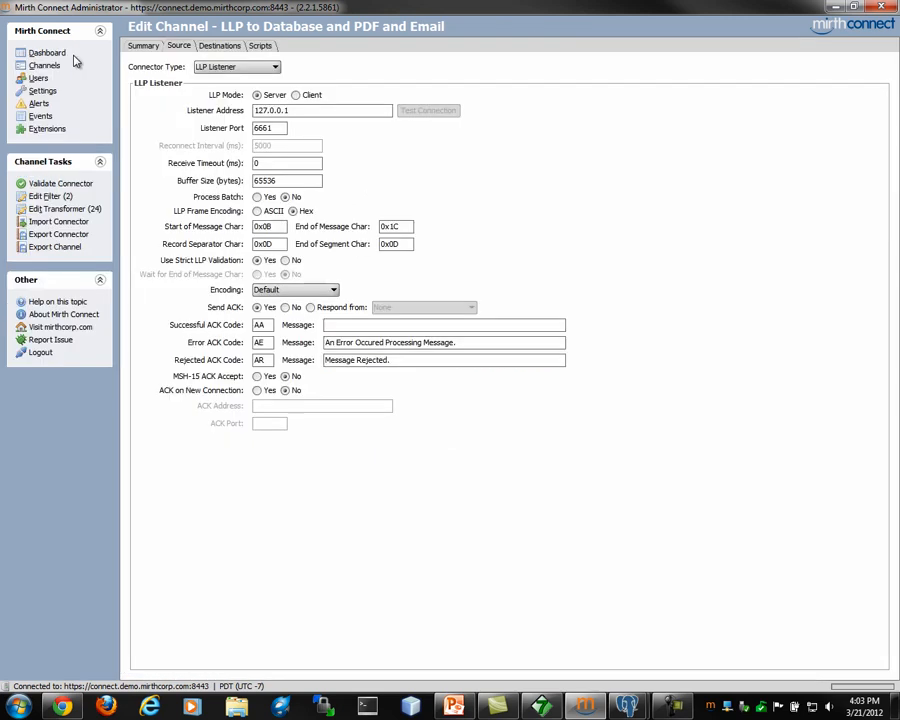
pyautogui.click(212, 48)
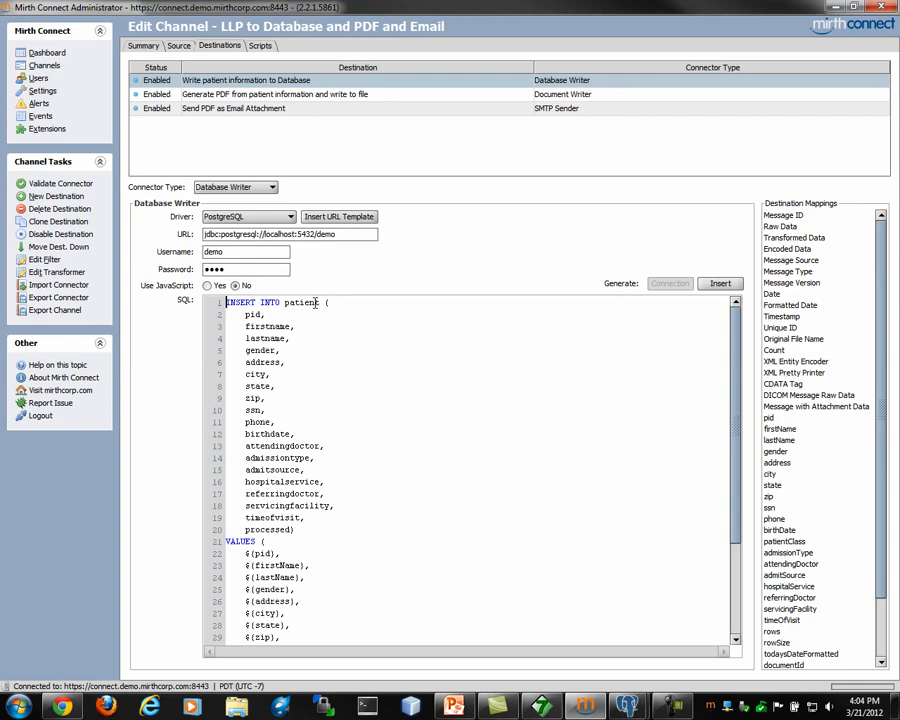
pyautogui.press('Return')
pyautogui.press('Return')
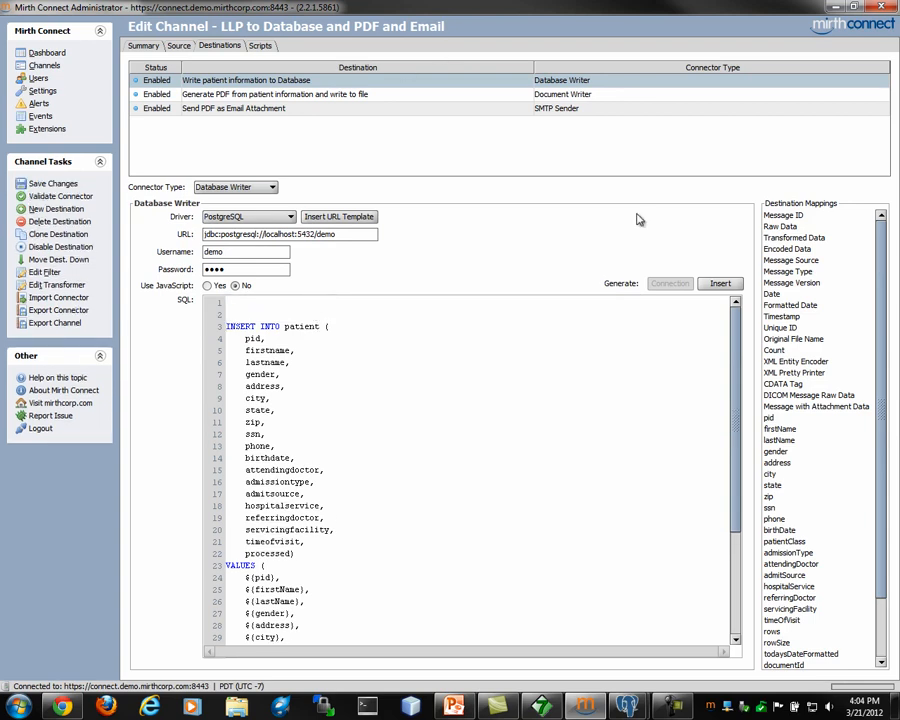
# Step: Generate an INSERT INTO patient statement covering every column except id
pyautogui.click(719, 284)
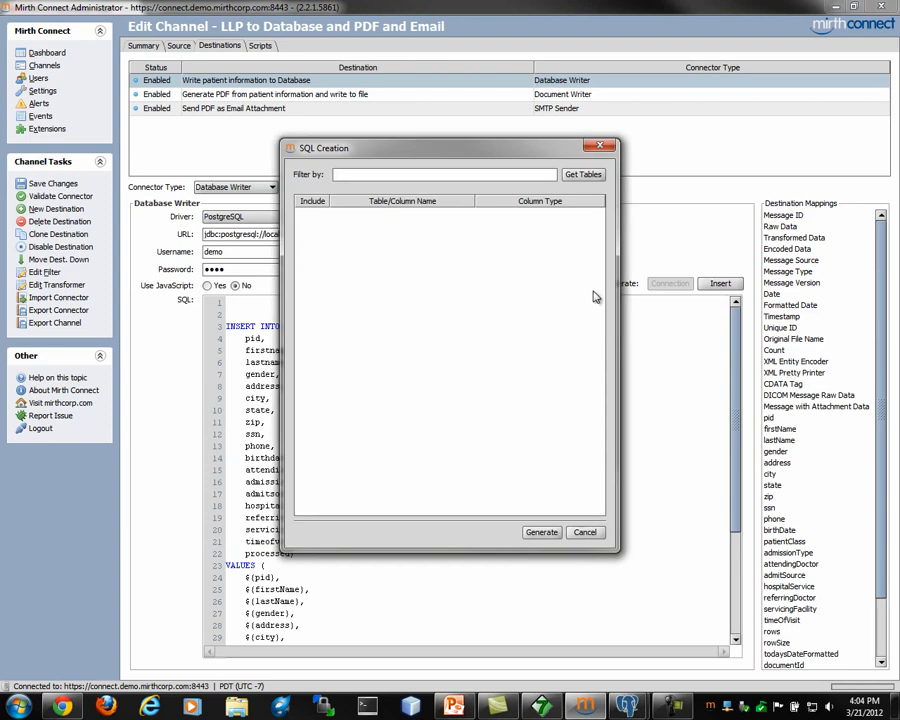
pyautogui.click(582, 176)
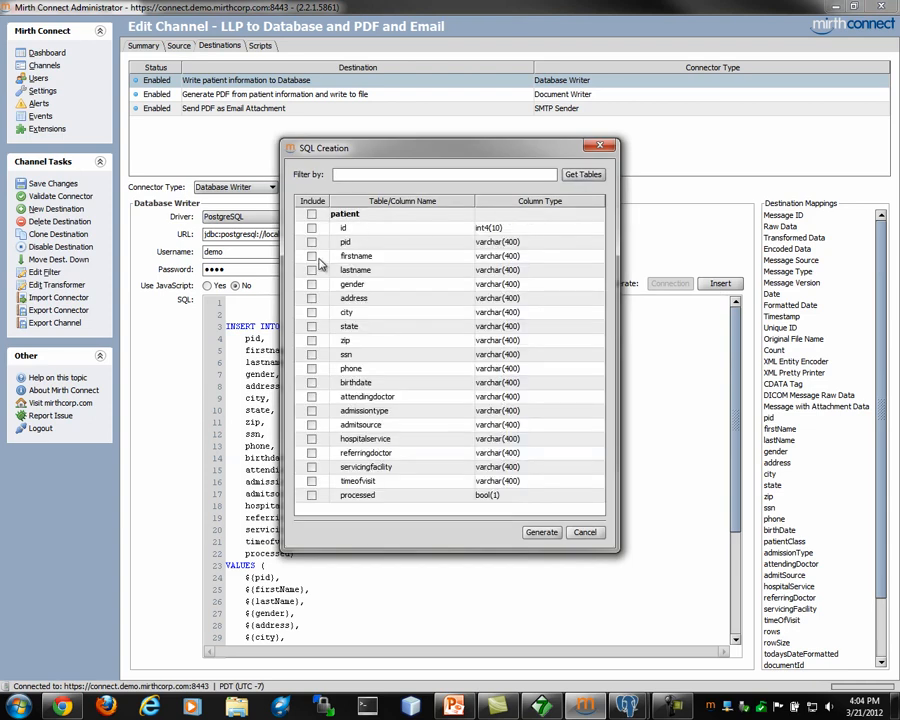
pyautogui.click(312, 214)
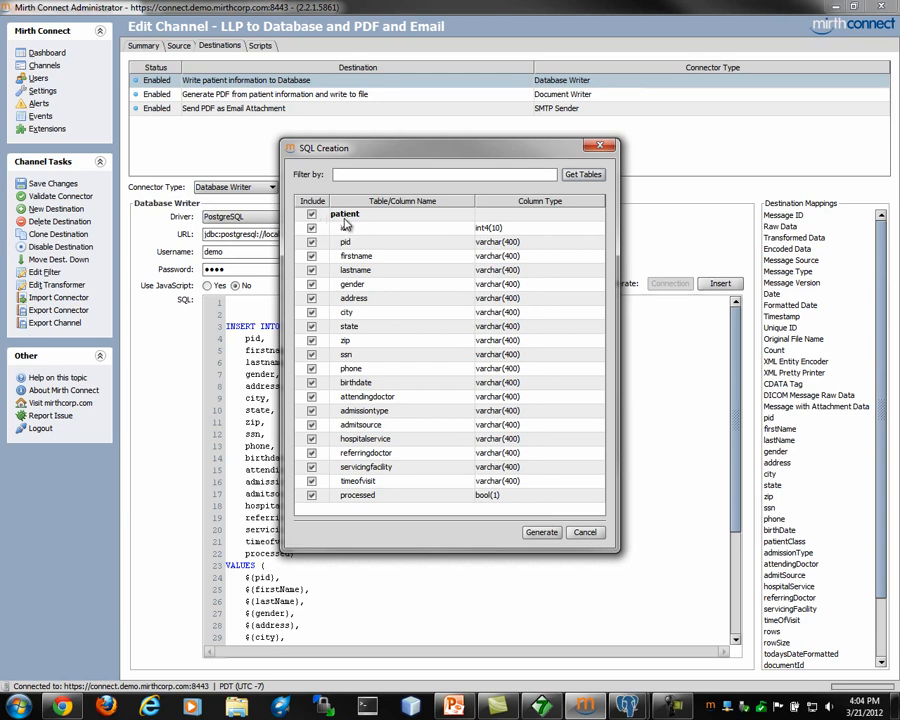
pyautogui.click(311, 229)
pyautogui.click(541, 533)
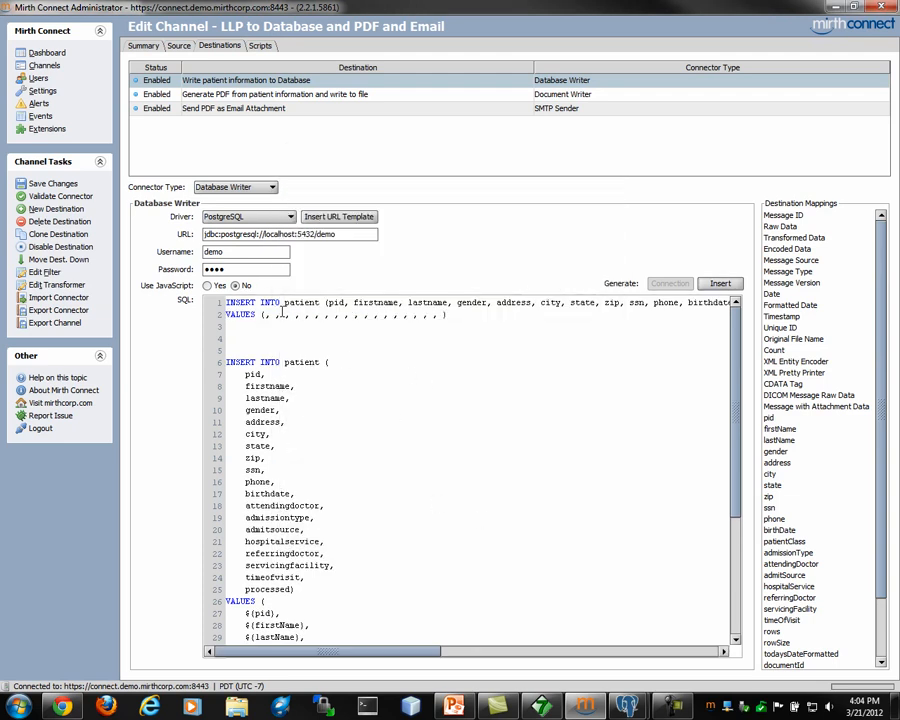
# Step: Drag the pid, firstName and lastName mappings into the INSERT's VALUES list
pyautogui.click(789, 441)
pyautogui.click(776, 419)
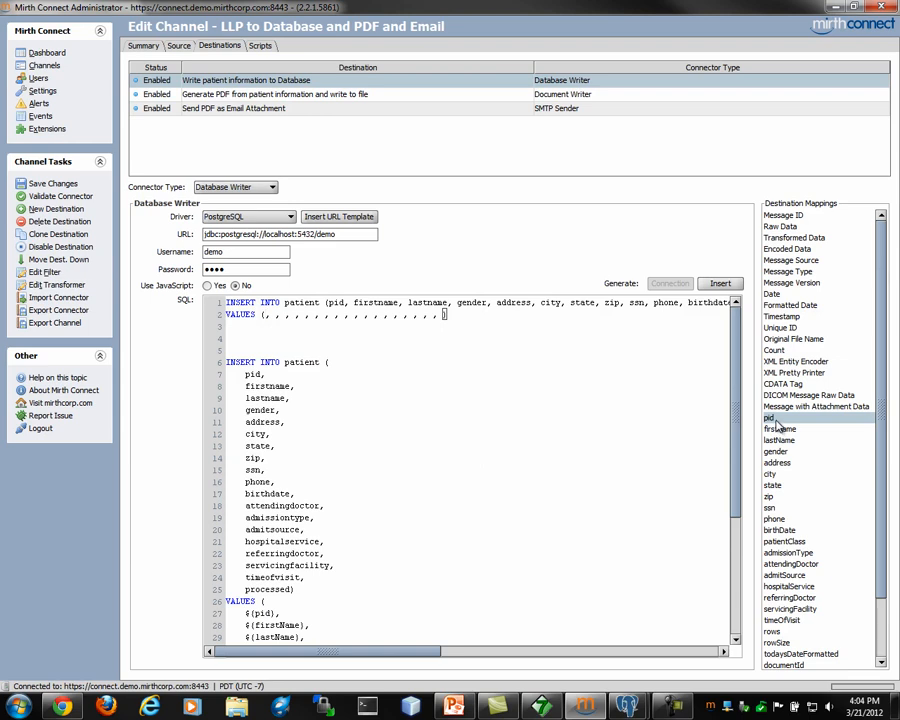
pyautogui.moveTo(776, 422); pyautogui.dragTo(266, 315)
pyautogui.click(782, 429)
pyautogui.moveTo(789, 429); pyautogui.dragTo(306, 315)
pyautogui.click(782, 441)
pyautogui.moveTo(782, 441); pyautogui.dragTo(376, 316)
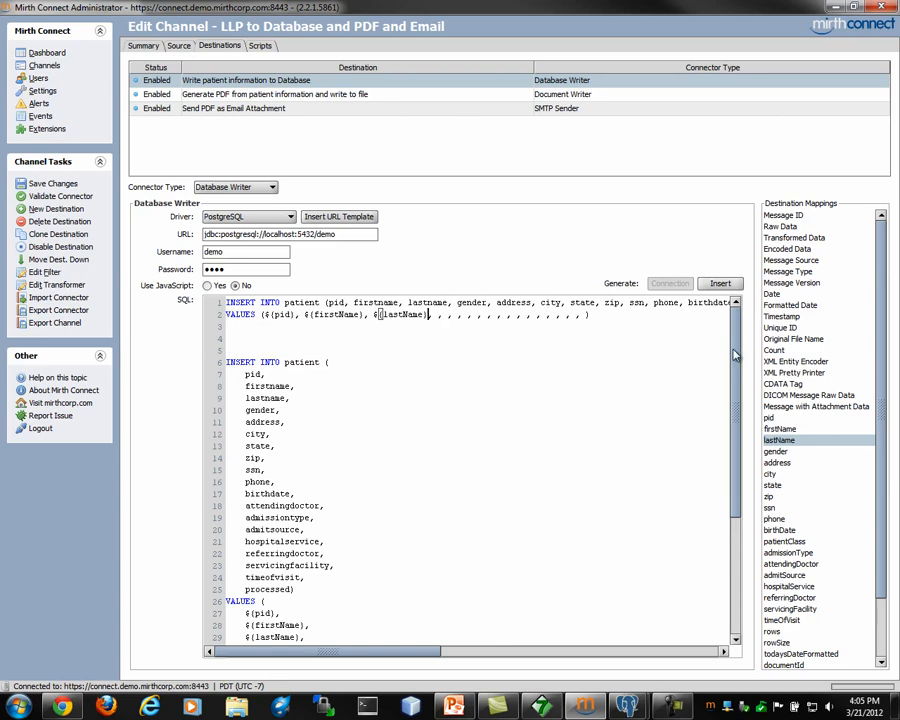
# Step: Delete the trial INSERT lines and show the Generate PDF destination's document writer settings
pyautogui.moveTo(675, 321); pyautogui.dragTo(183, 305)
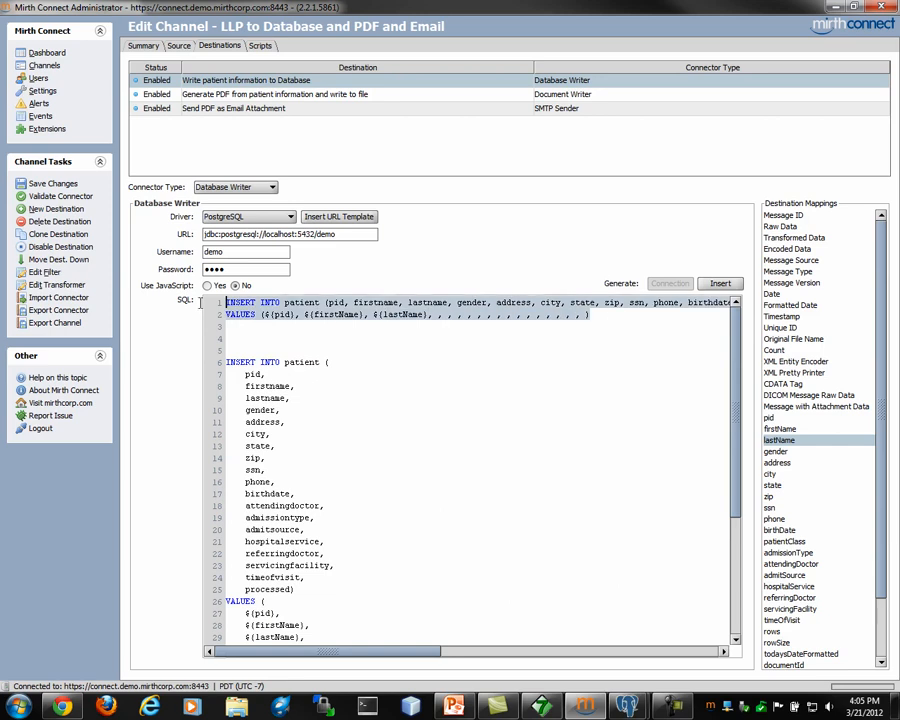
pyautogui.press('Delete')
pyautogui.press('Delete')
pyautogui.press('Delete')
pyautogui.press('Delete')
pyautogui.press('Delete')
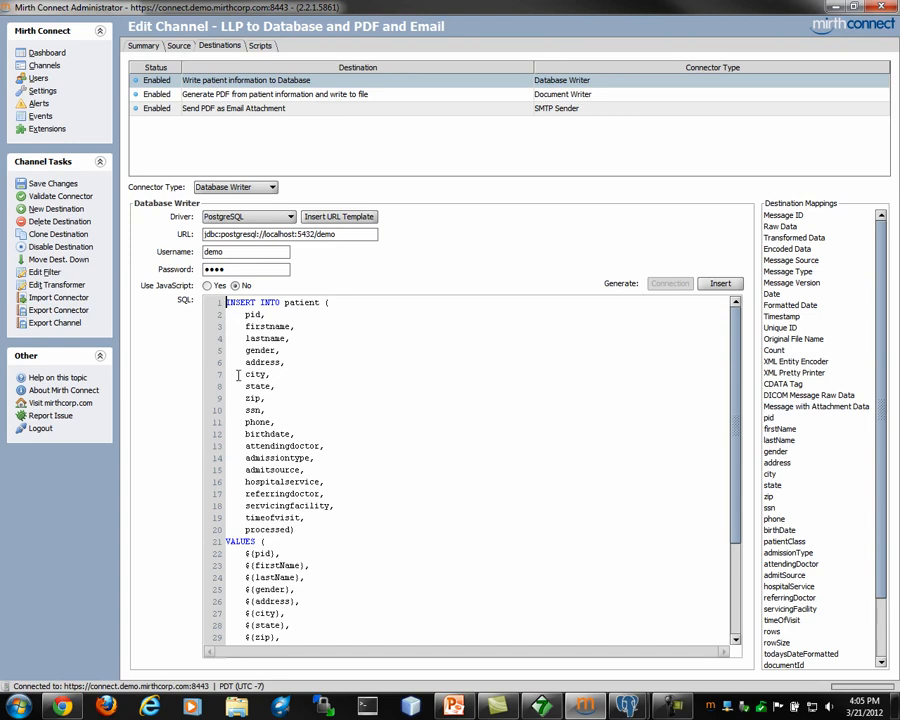
pyautogui.click(320, 95)
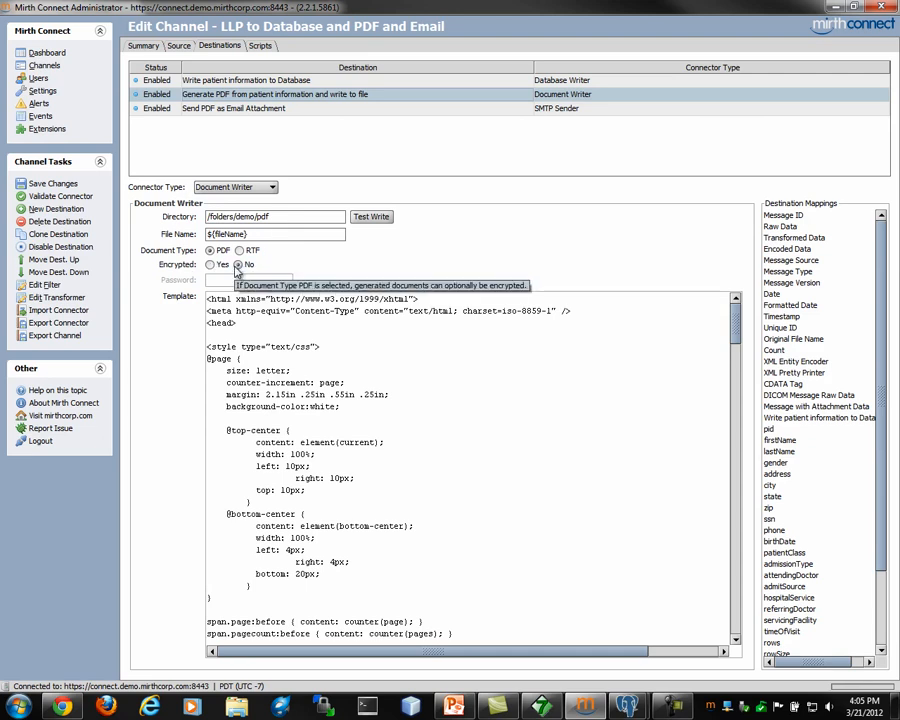
# Step: Insert ${firstName} ${lastName} into the PDF template's patient name cell
pyautogui.click(311, 345)
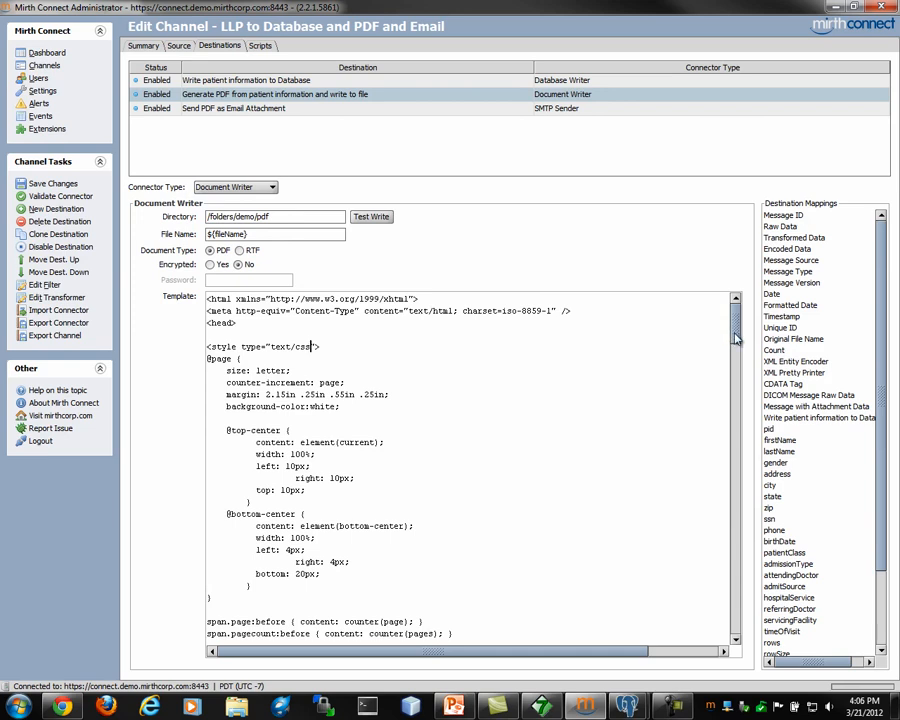
pyautogui.moveTo(734, 338); pyautogui.dragTo(734, 512)
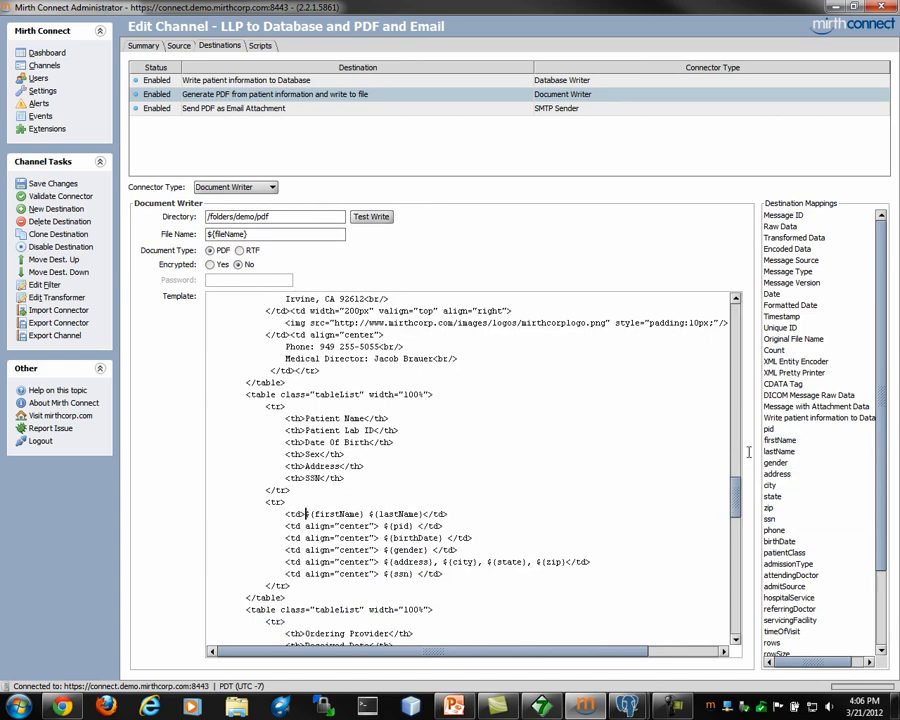
pyautogui.moveTo(780, 440); pyautogui.dragTo(376, 508)
pyautogui.moveTo(308, 522); pyautogui.dragTo(306, 516)
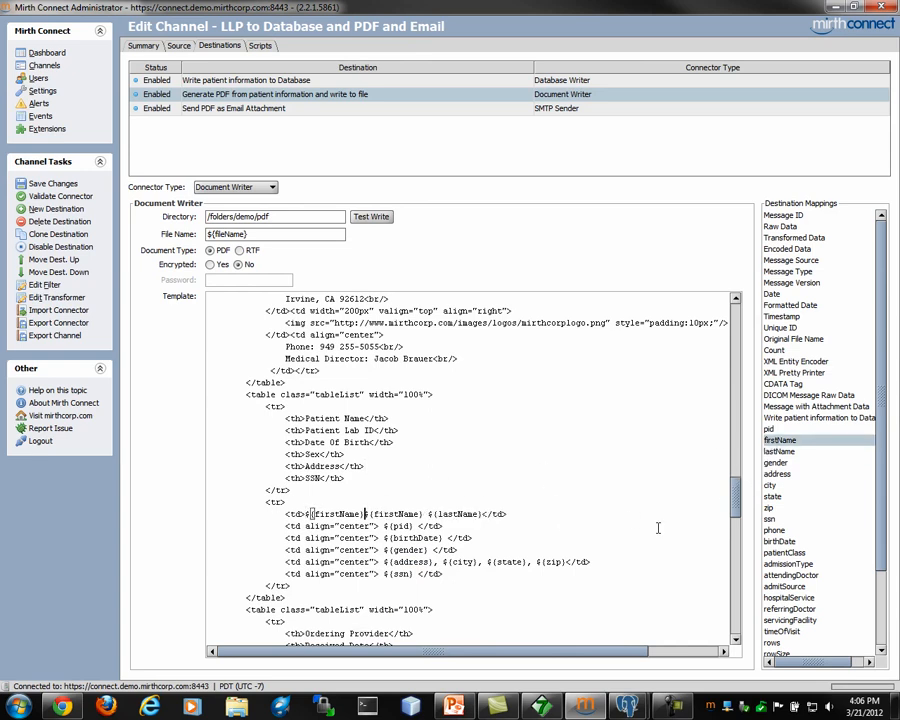
pyautogui.click(779, 452)
pyautogui.moveTo(779, 460); pyautogui.dragTo(371, 514)
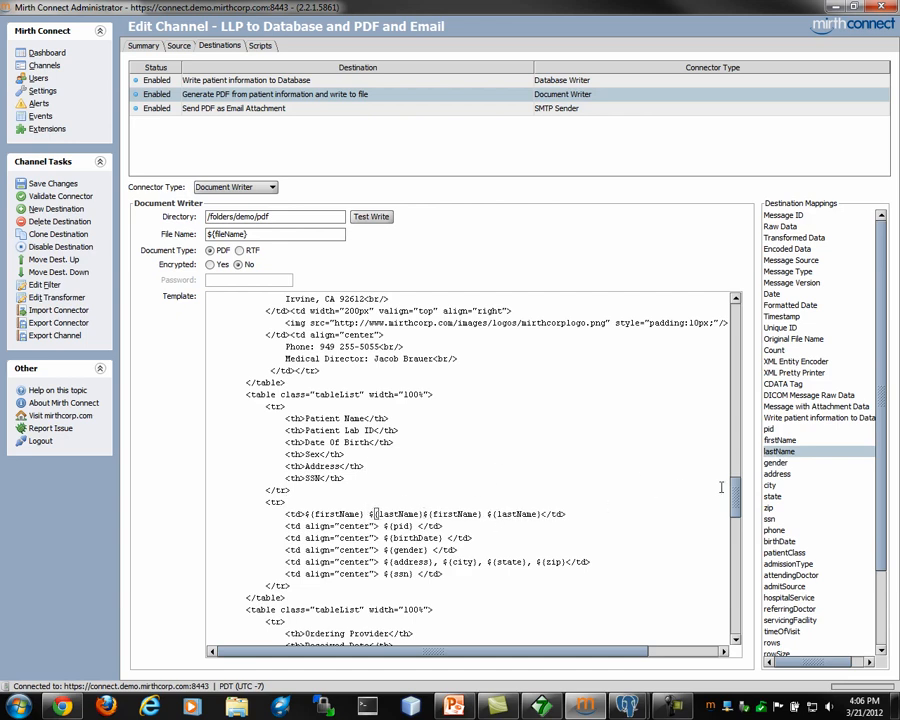
# Step: Show the Send PDF as Email Attachment destination's SMTP settings
pyautogui.moveTo(732, 500); pyautogui.dragTo(733, 608)
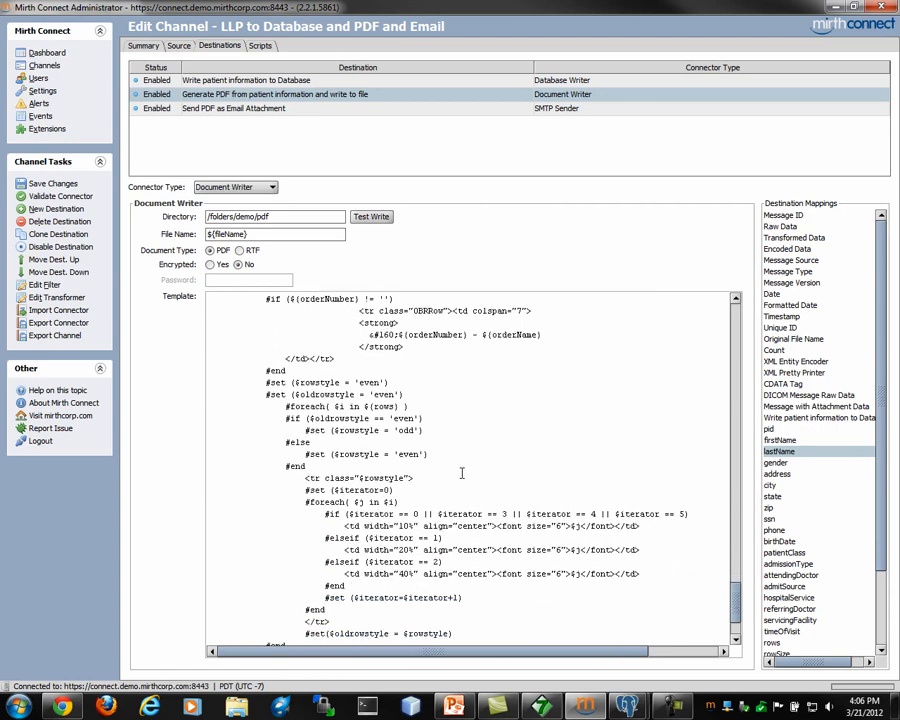
pyautogui.click(835, 554)
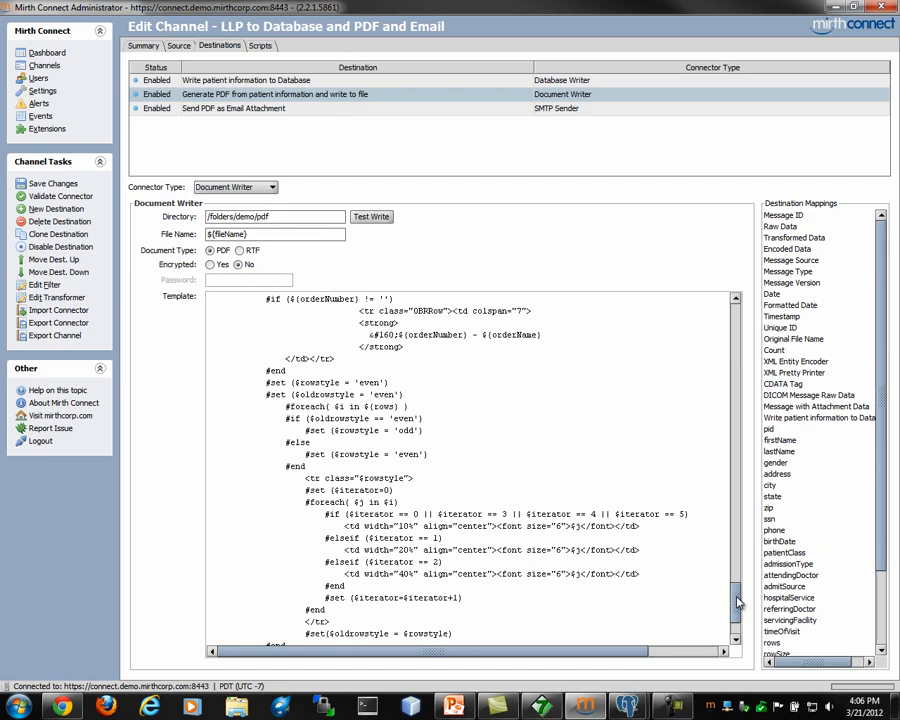
pyautogui.click(268, 109)
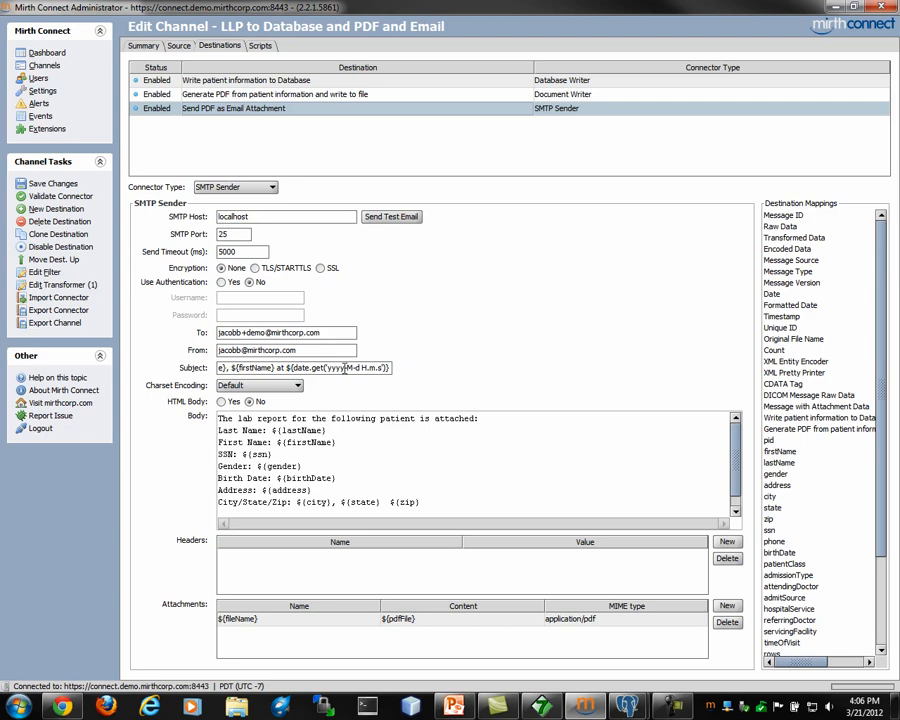
# Step: Review the email subject and PDF attachment entry, then open the email destination's transformer
pyautogui.moveTo(389, 367); pyautogui.dragTo(222, 370)
pyautogui.click(232, 368)
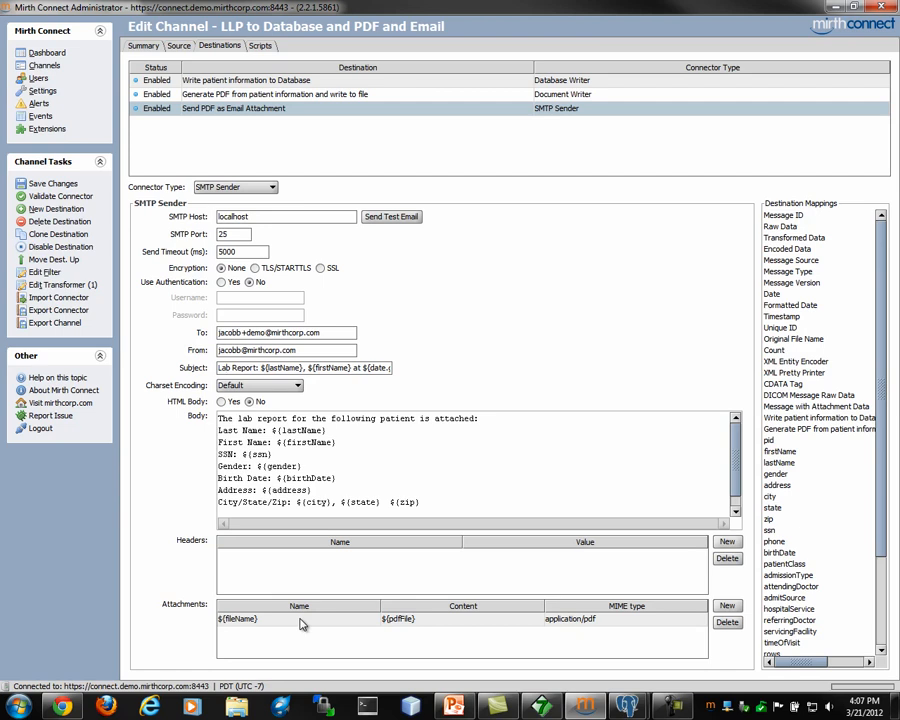
pyautogui.click(427, 622)
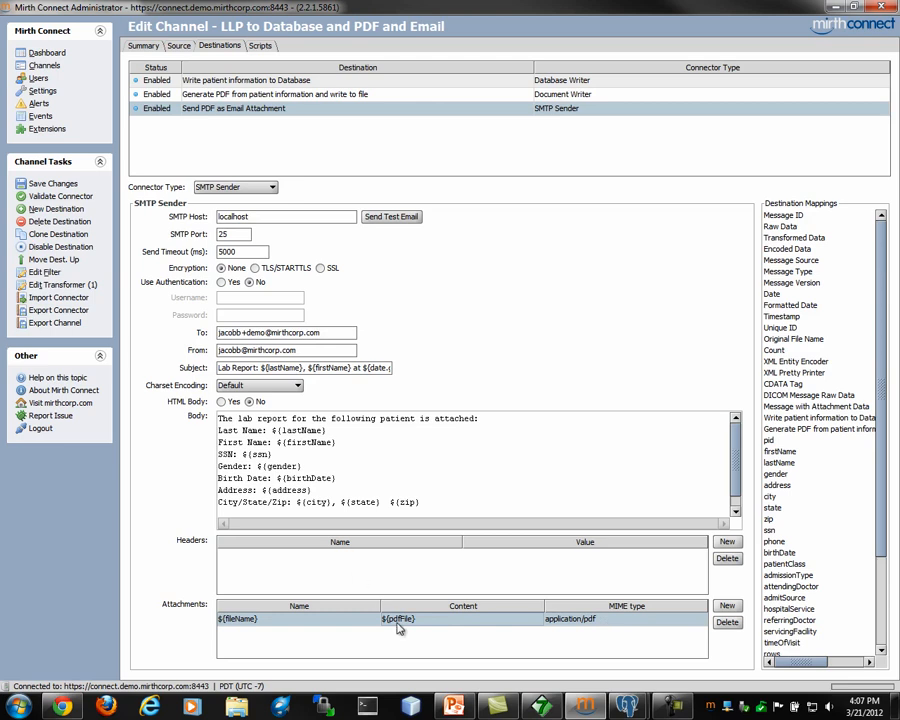
pyautogui.click(60, 284)
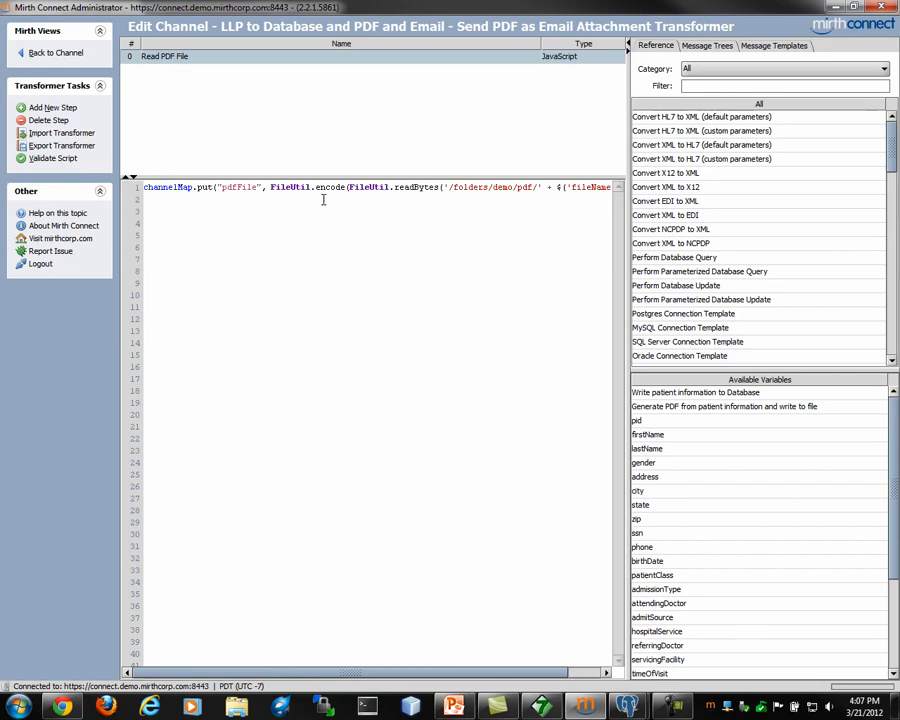
# Step: Add a BASE-64 Encode Data call on script line 2 and remove its data argument
pyautogui.moveTo(506, 673)
pyautogui.mouseDown()
pyautogui.moveTo(558, 673)
pyautogui.moveTo(523, 673)
pyautogui.mouseUp()
pyautogui.press('End')
pyautogui.press('Return')
pyautogui.click(692, 86)
pyautogui.write('enco')
pyautogui.moveTo(698, 117); pyautogui.dragTo(355, 255)
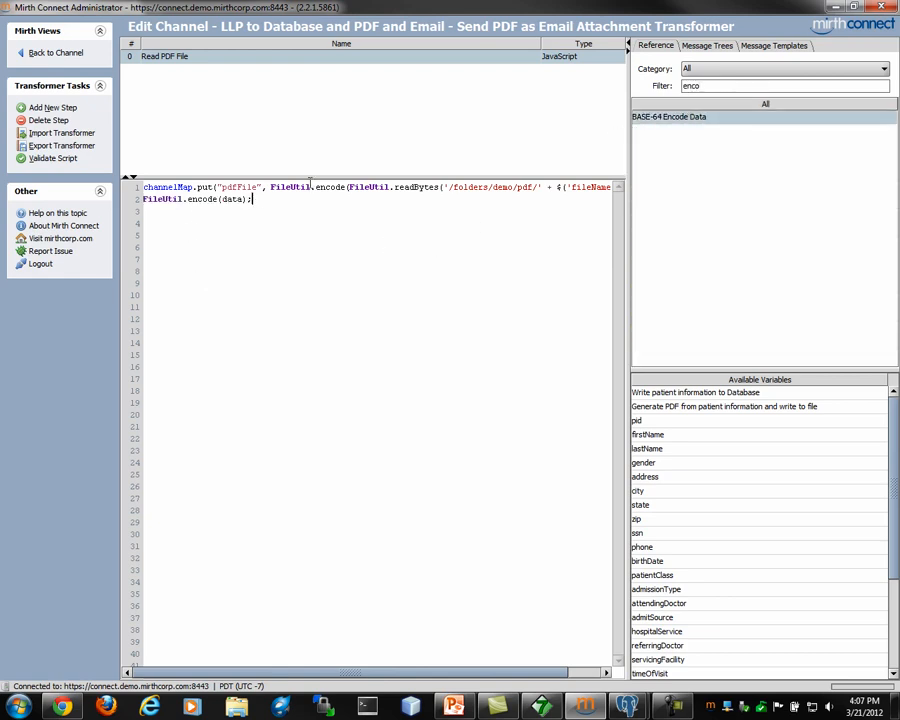
pyautogui.doubleClick(238, 199)
pyautogui.press('BackSpace')
# Step: Nest Read File As Bytes inside the encode call, delete the extra var text, and return
pyautogui.doubleClick(729, 85)
pyautogui.write('read')
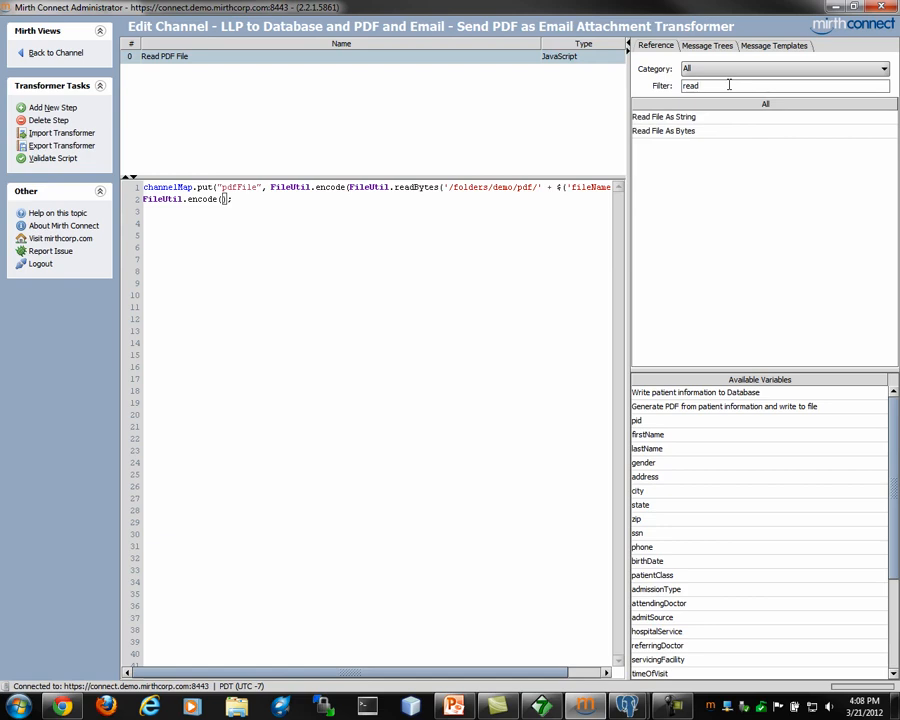
pyautogui.click(680, 132)
pyautogui.moveTo(681, 134); pyautogui.dragTo(226, 211)
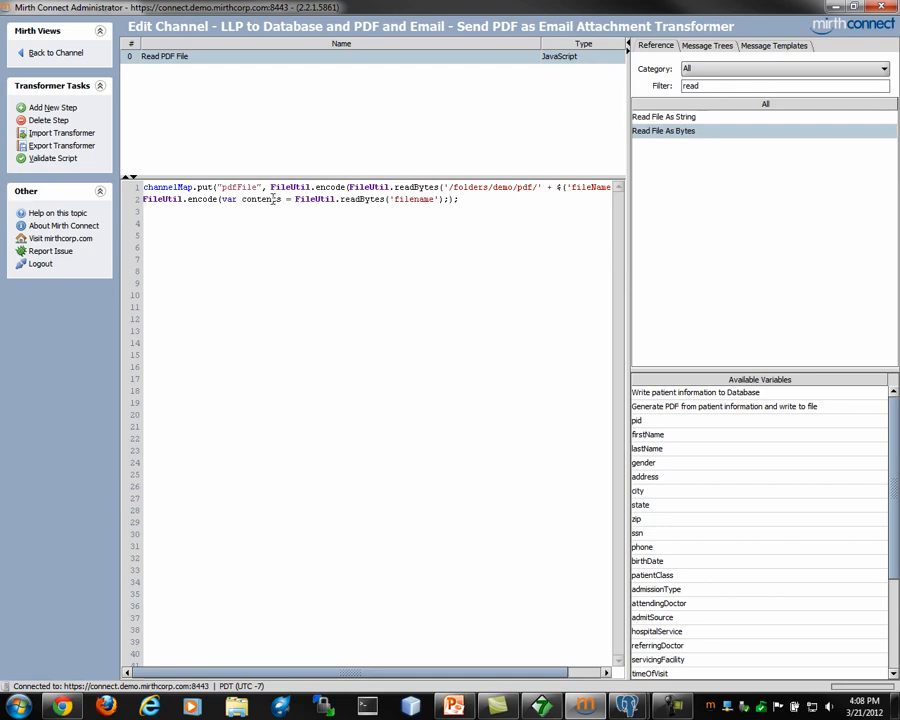
pyautogui.moveTo(296, 200); pyautogui.dragTo(221, 200)
pyautogui.press('BackSpace')
pyautogui.click(341, 200)
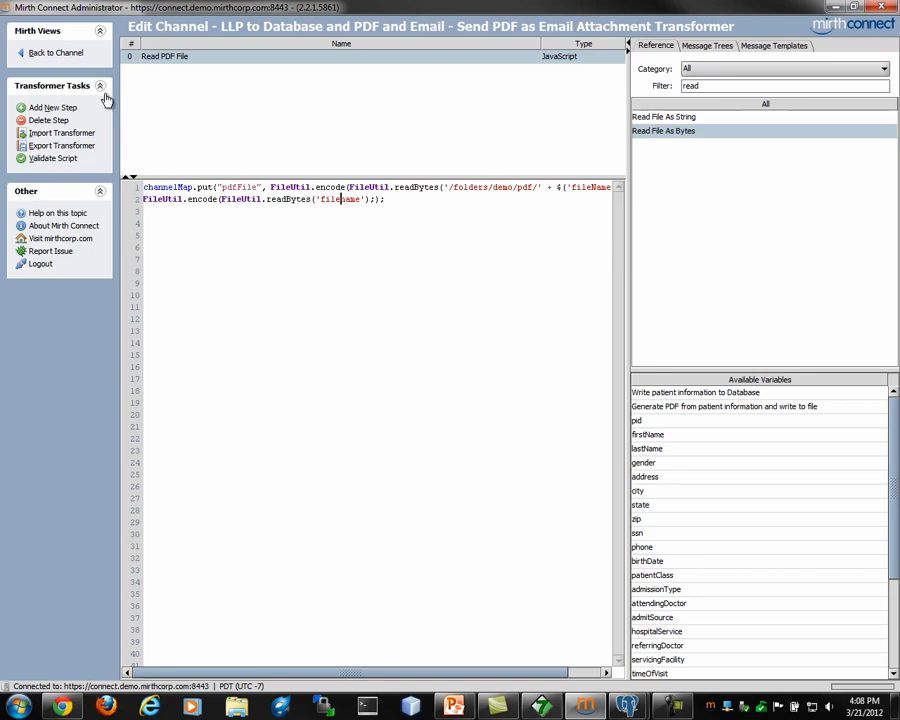
pyautogui.click(56, 53)
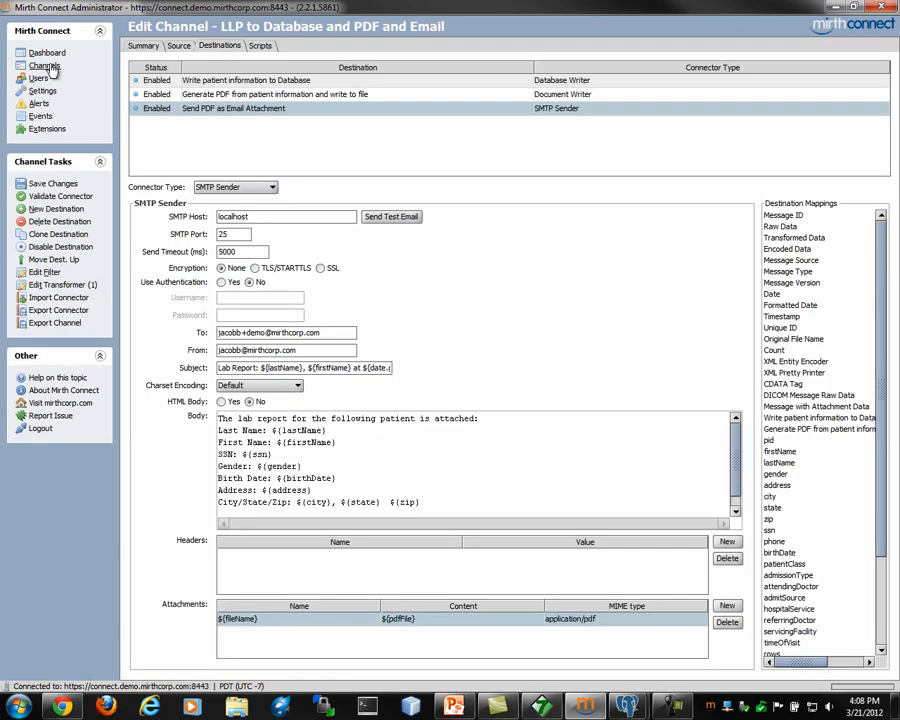
# Step: Close the channel editor without saving and view the Dashboard with all five channels Started
pyautogui.click(45, 66)
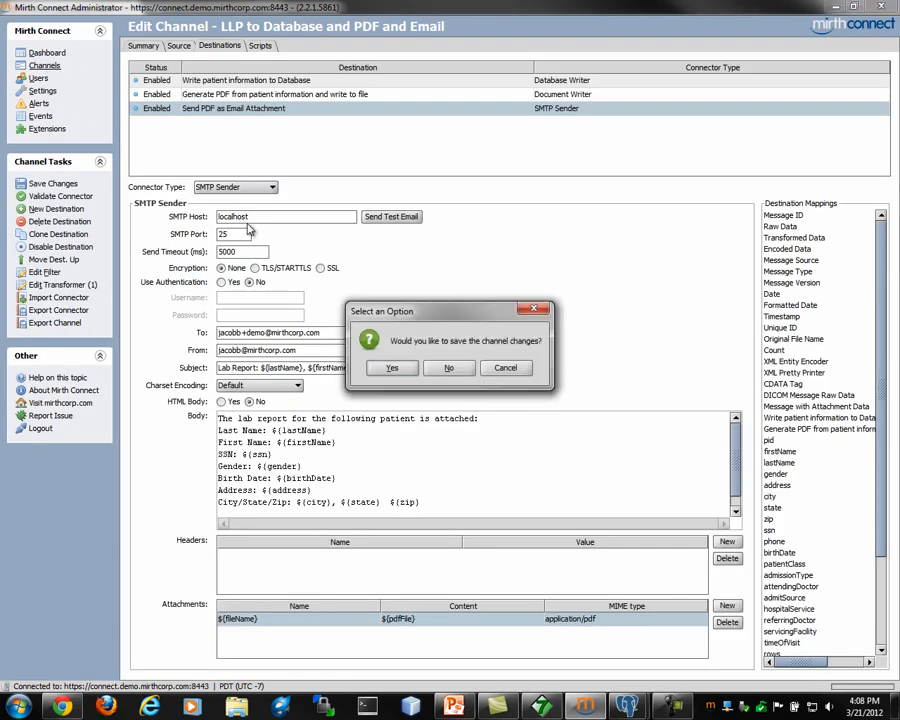
pyautogui.click(447, 369)
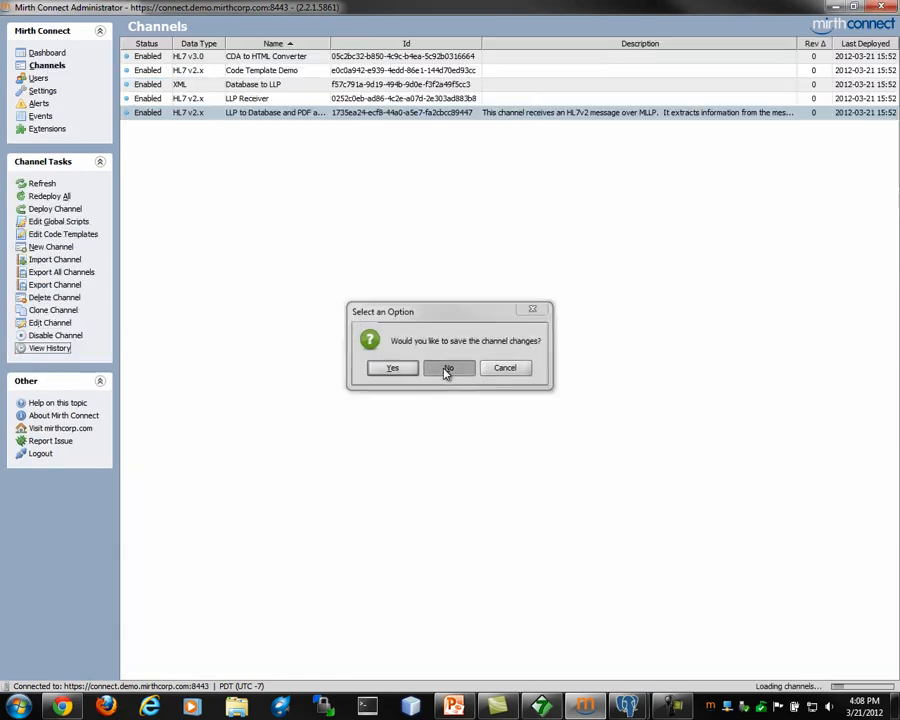
pyautogui.click(46, 53)
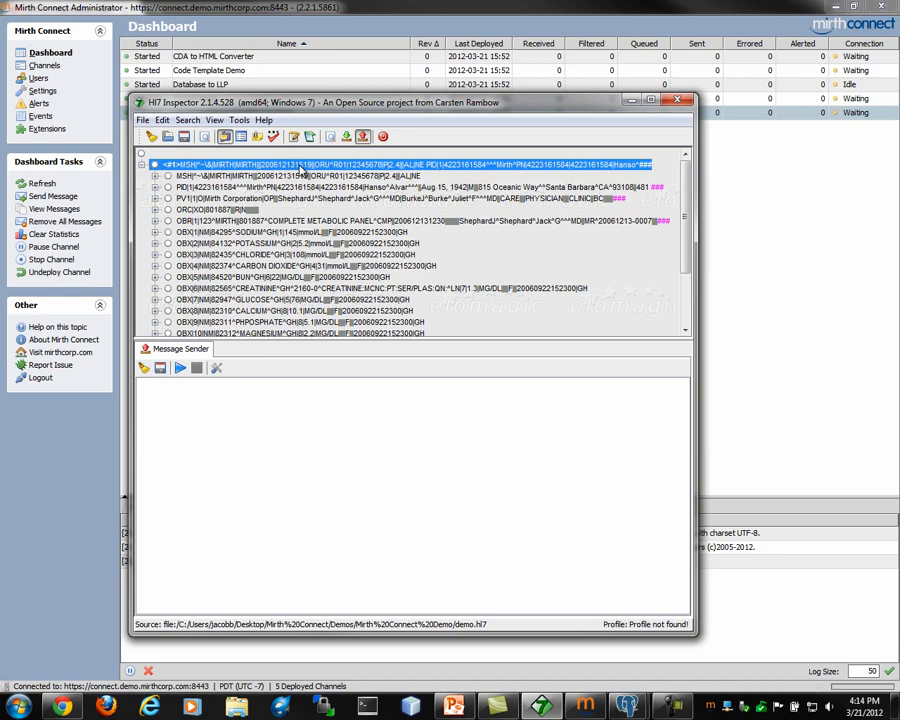
# Step: Send the demo ORU^R01 message to connect.demo.mirthcorp.com:6661, then bring up the pgAdmin patient table
pyautogui.click(216, 369)
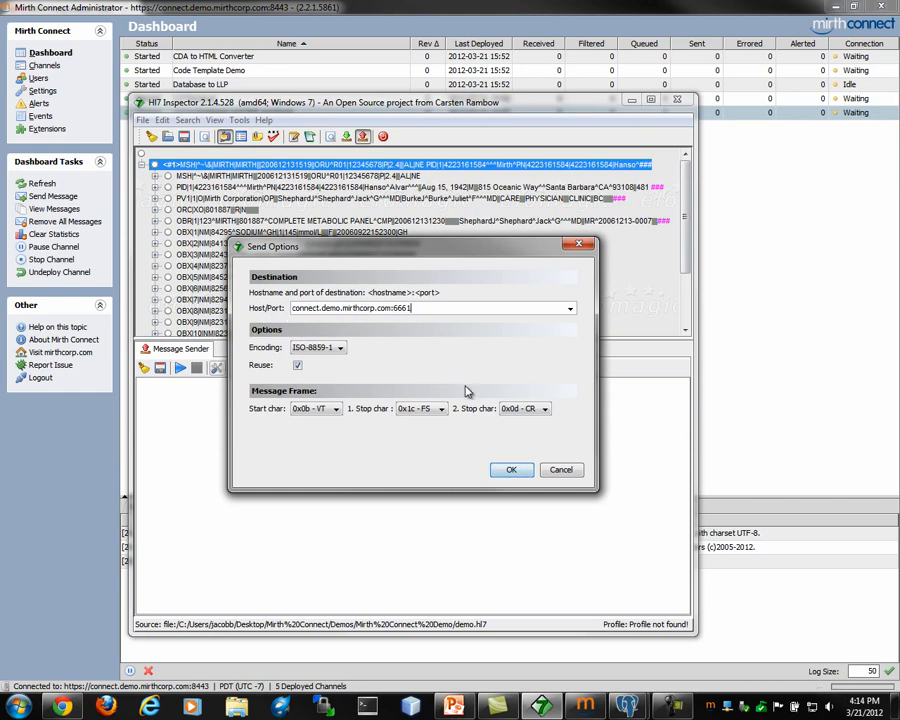
pyautogui.click(514, 470)
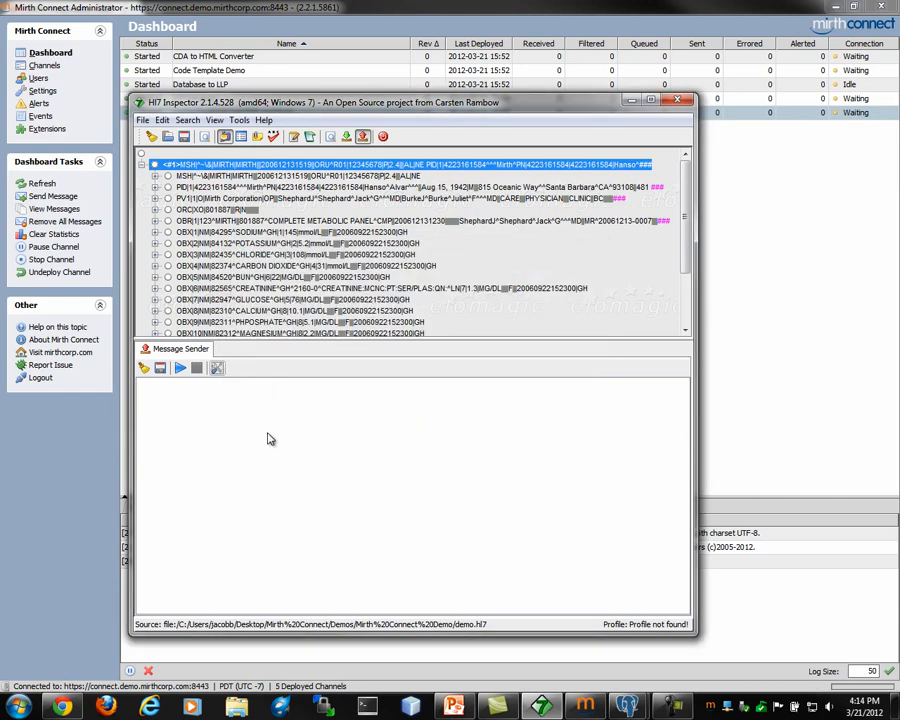
pyautogui.click(182, 370)
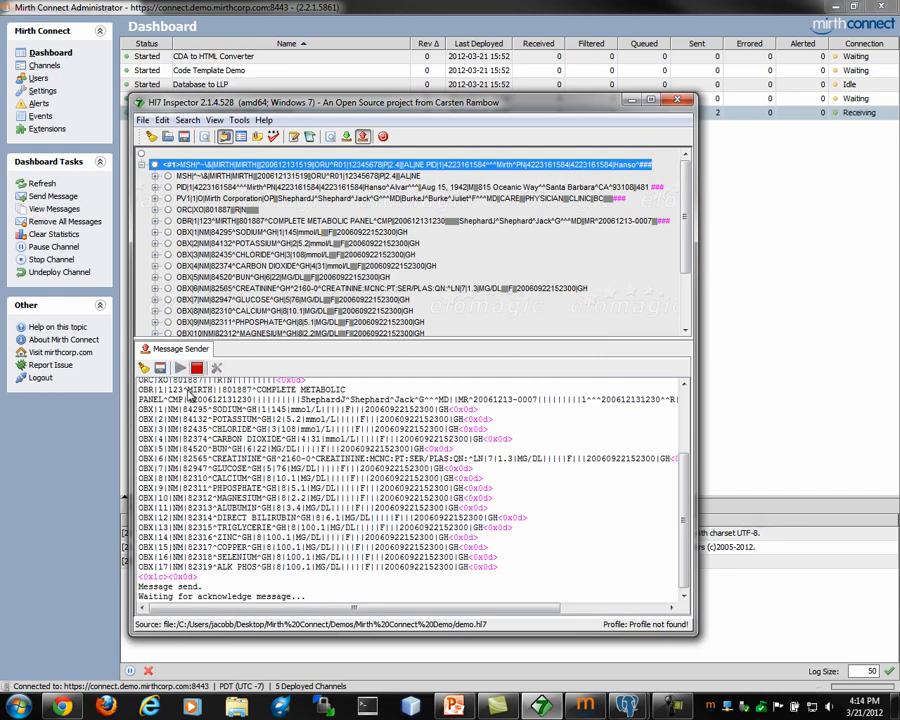
pyautogui.scroll(4, 199, 430)
pyautogui.scroll(2, 203, 430)
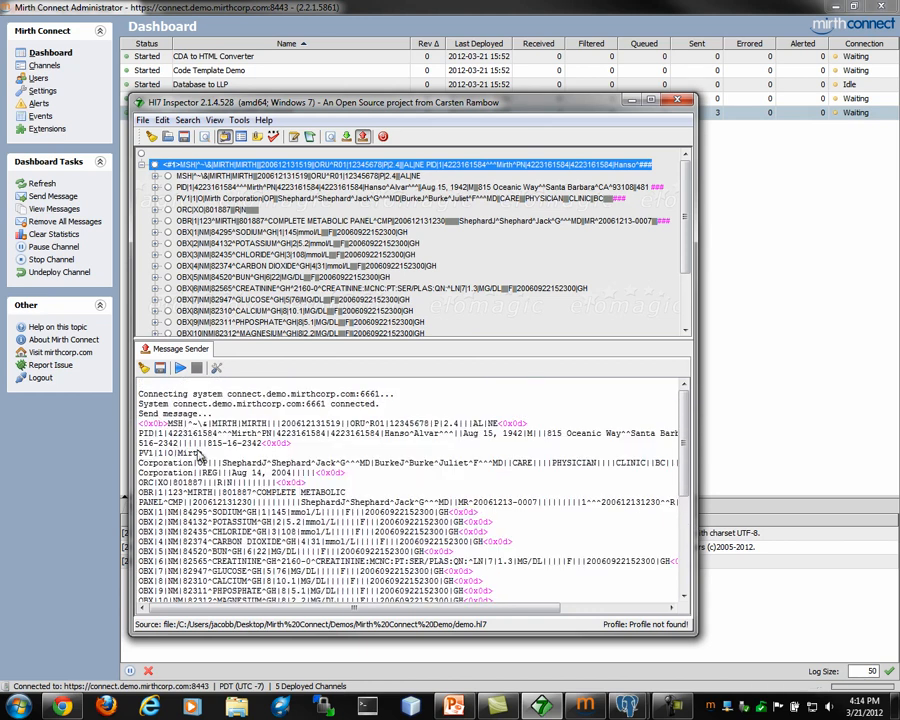
pyautogui.scroll(-6, 668, 563)
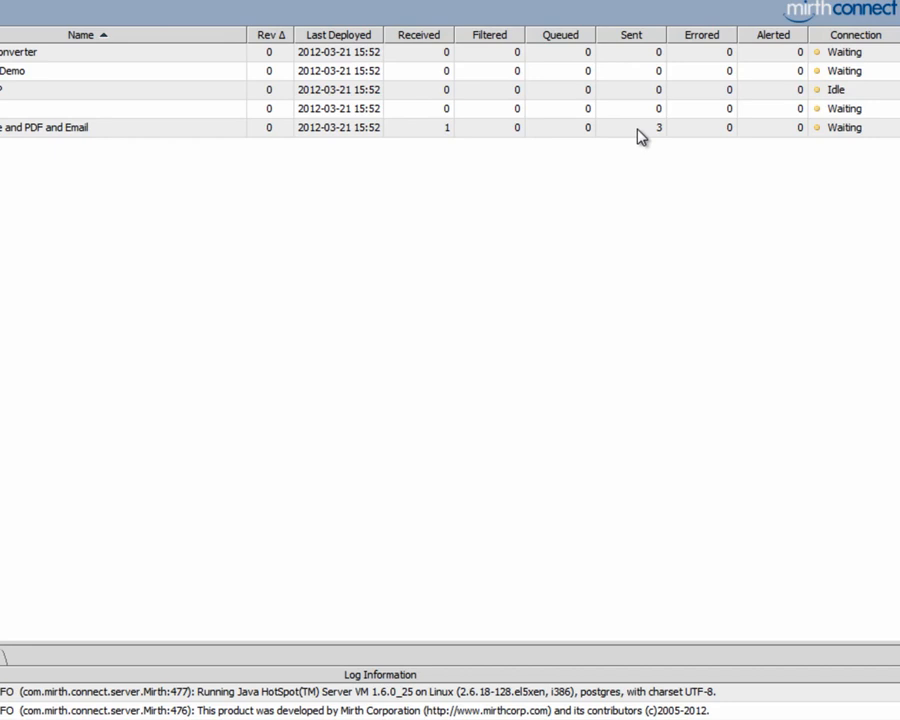
pyautogui.moveTo(605, 719)
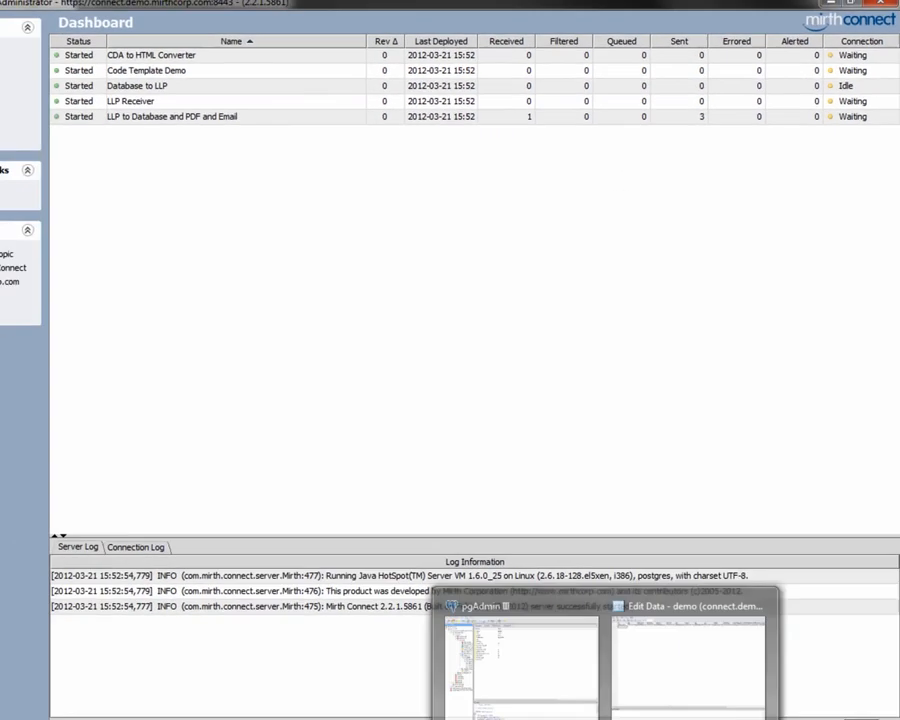
pyautogui.click(642, 695)
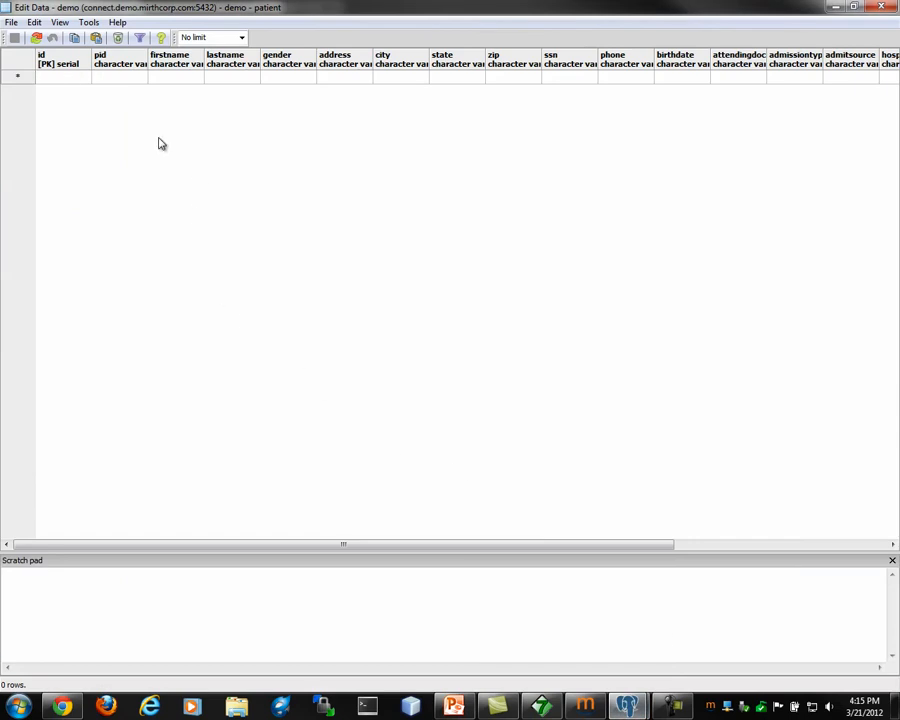
# Step: Refresh the patient table to show the new row with id 11, then return to Mirth Connect
pyautogui.click(37, 39)
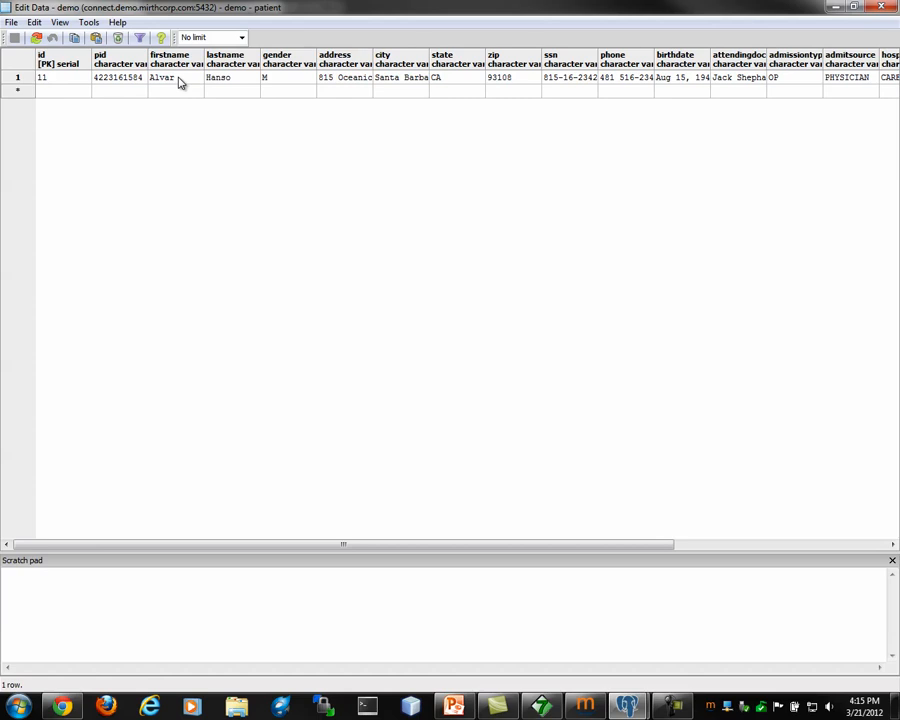
pyautogui.moveTo(631, 547)
pyautogui.mouseDown()
pyautogui.moveTo(845, 542)
pyautogui.moveTo(649, 539)
pyautogui.moveTo(627, 547)
pyautogui.mouseUp()
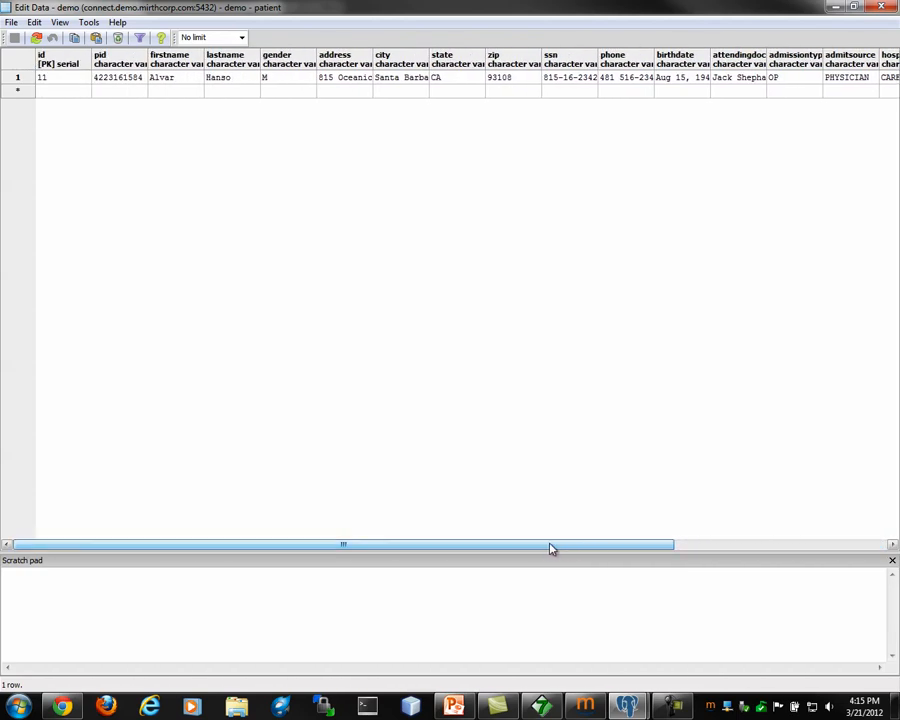
pyautogui.click(590, 707)
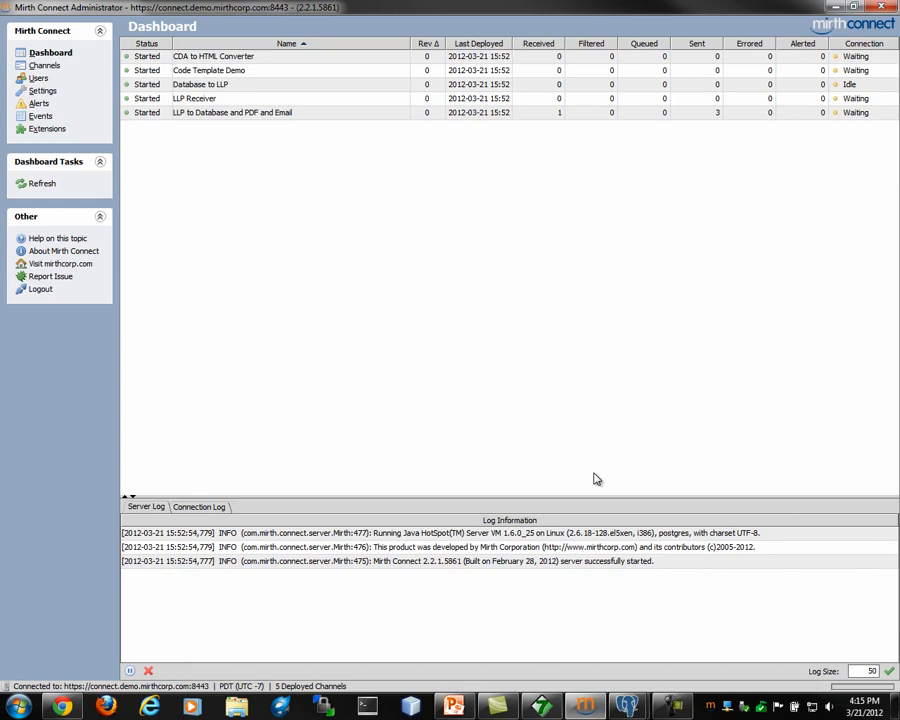
# Step: Open the Lab Report email in Gmail and view its attached PDF lab report
pyautogui.click(50, 710)
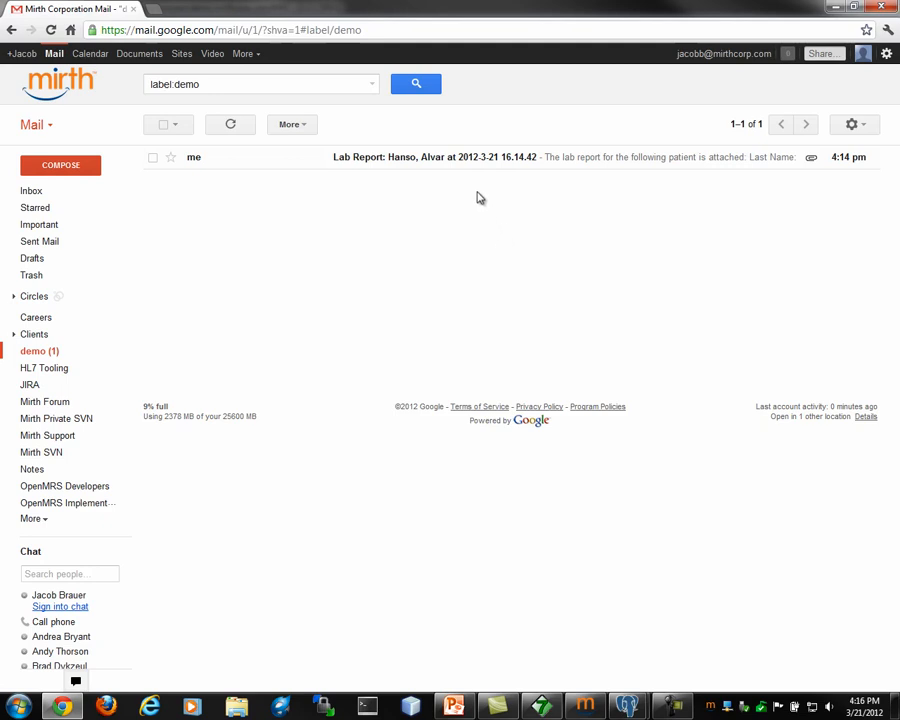
pyautogui.click(404, 160)
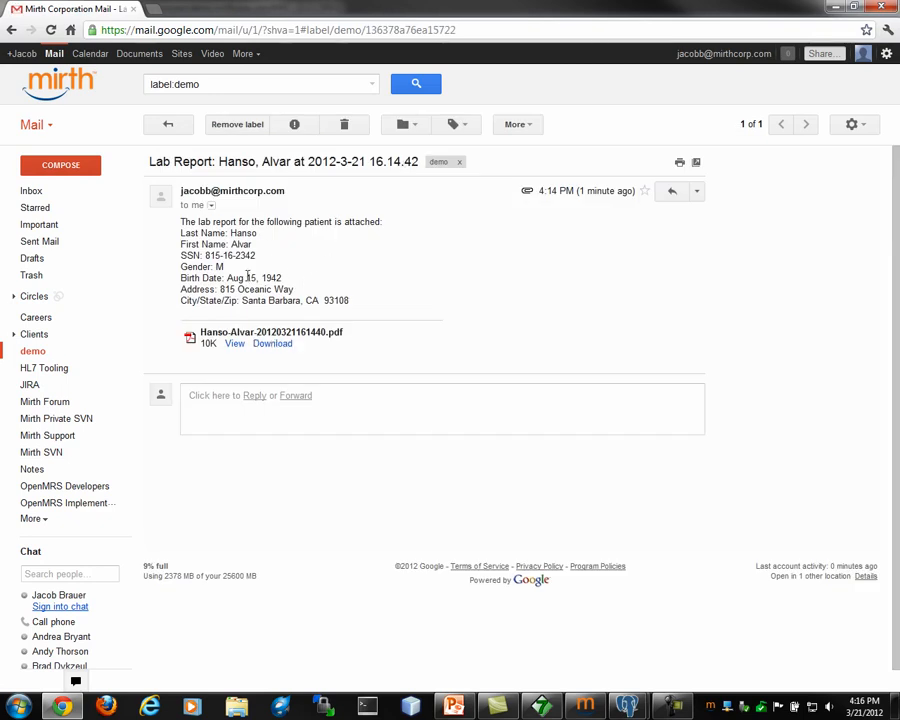
pyautogui.click(234, 344)
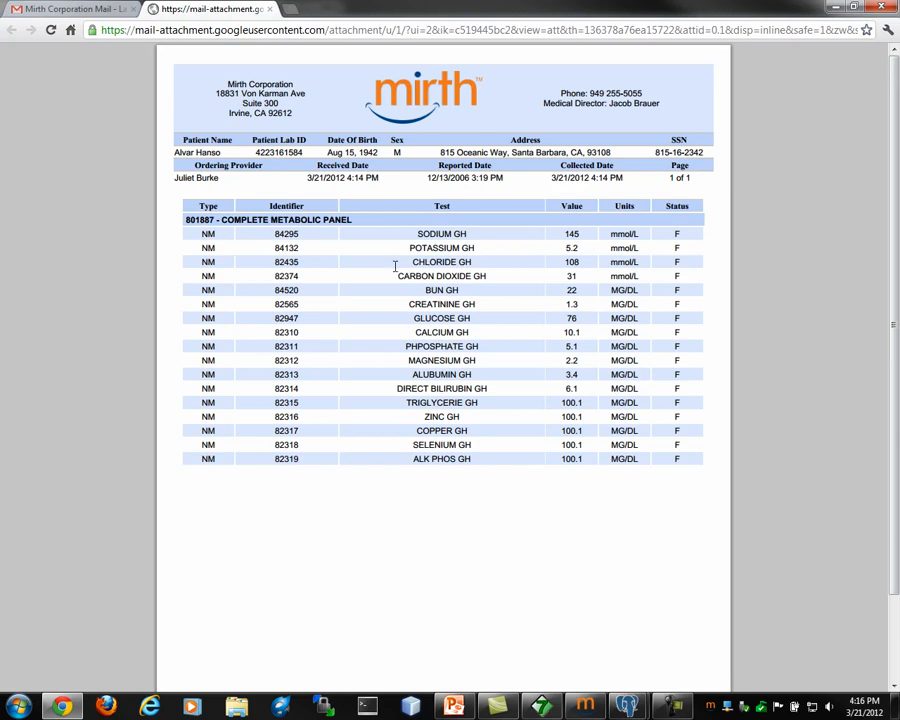
# Step: Bring the Mirth Connect dashboard and then HL7 Inspector back to the front
pyautogui.click(586, 706)
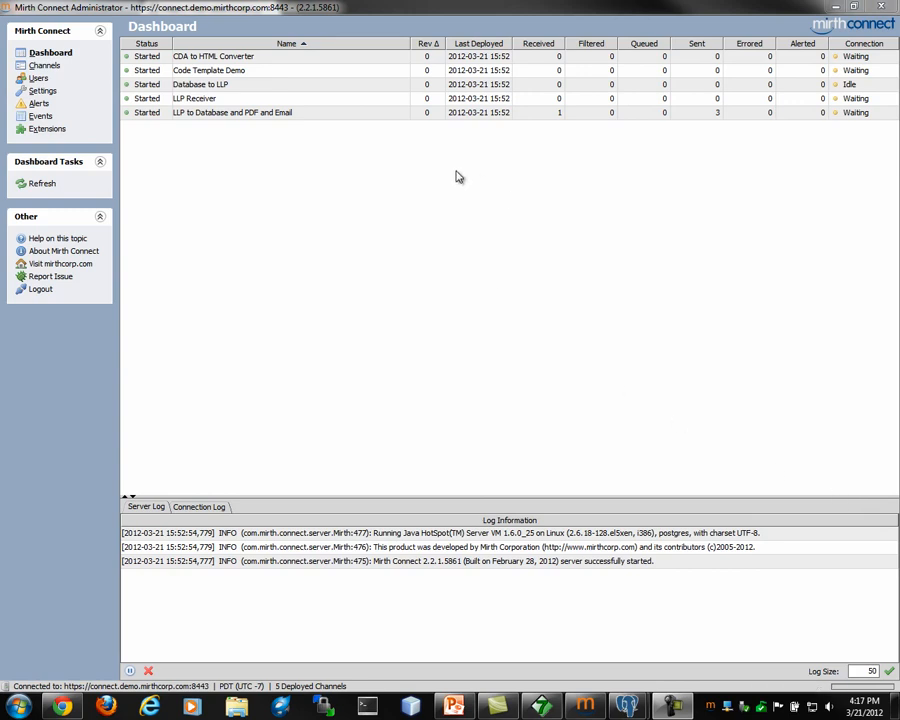
pyautogui.click(540, 708)
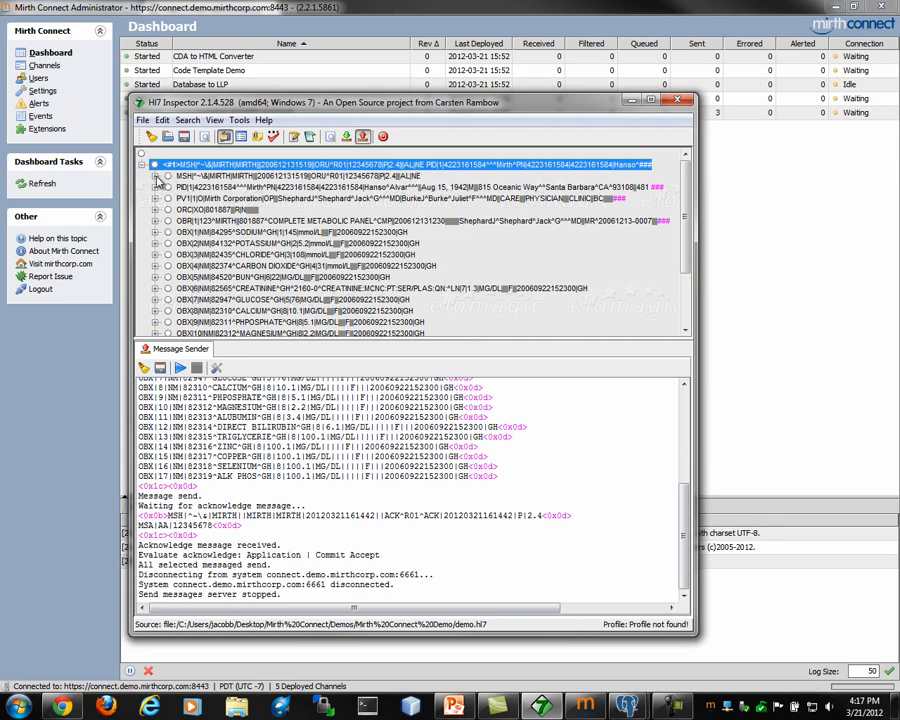
# Step: Change the MSH-9 trigger event component from R01 to R02
pyautogui.click(155, 177)
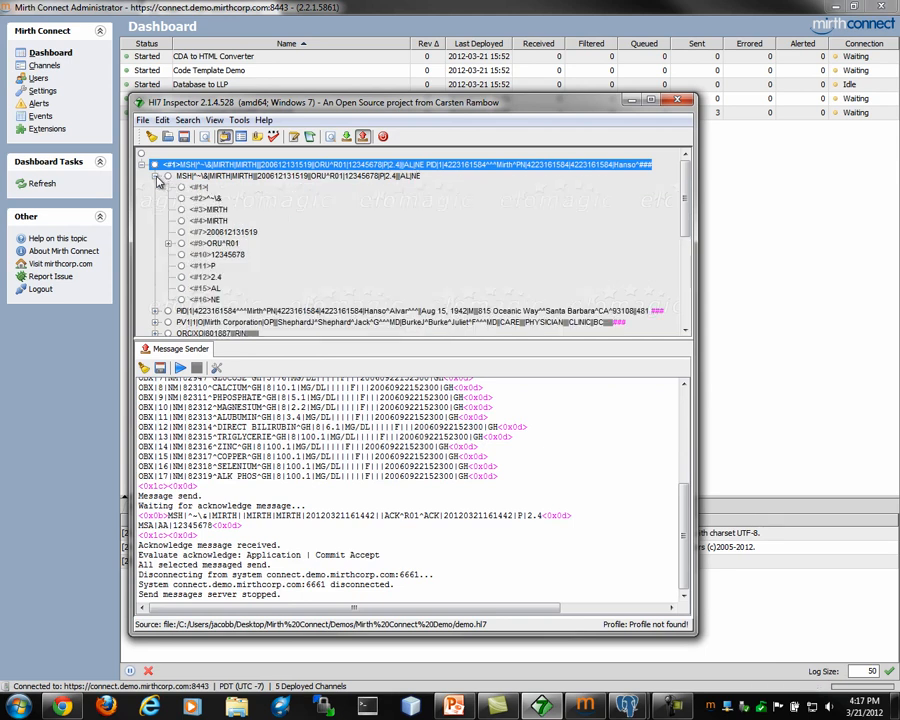
pyautogui.click(170, 244)
pyautogui.click(226, 266)
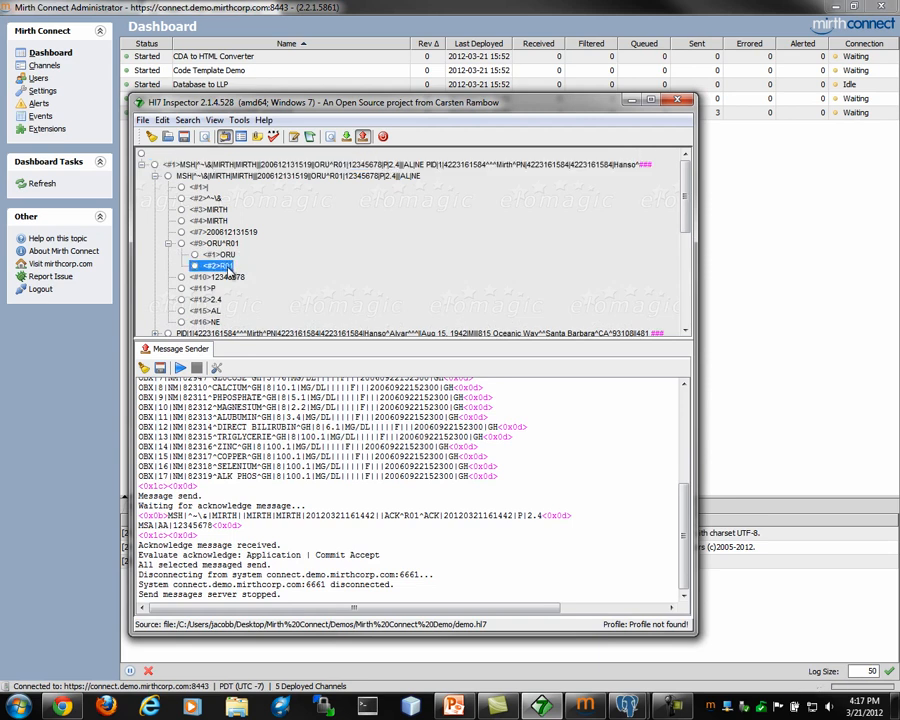
pyautogui.rightClick(228, 268)
pyautogui.click(255, 277)
pyautogui.press('BackSpace')
pyautogui.write('2')
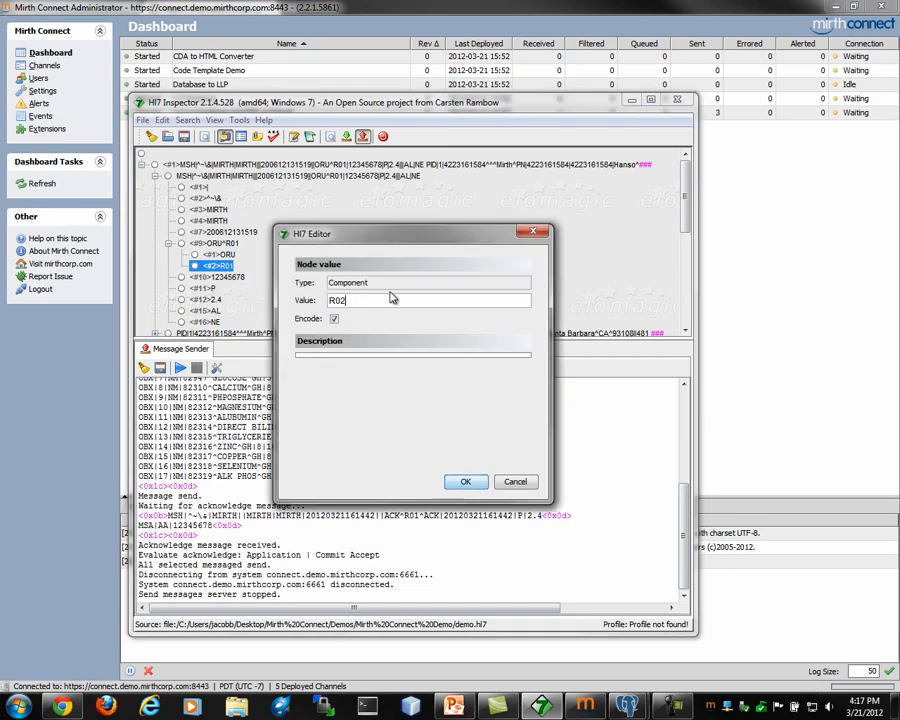
pyautogui.click(465, 483)
# Step: Resend the ORU^R02 message and select the LLP to Database and PDF and Email channel on the dashboard
pyautogui.click(290, 166)
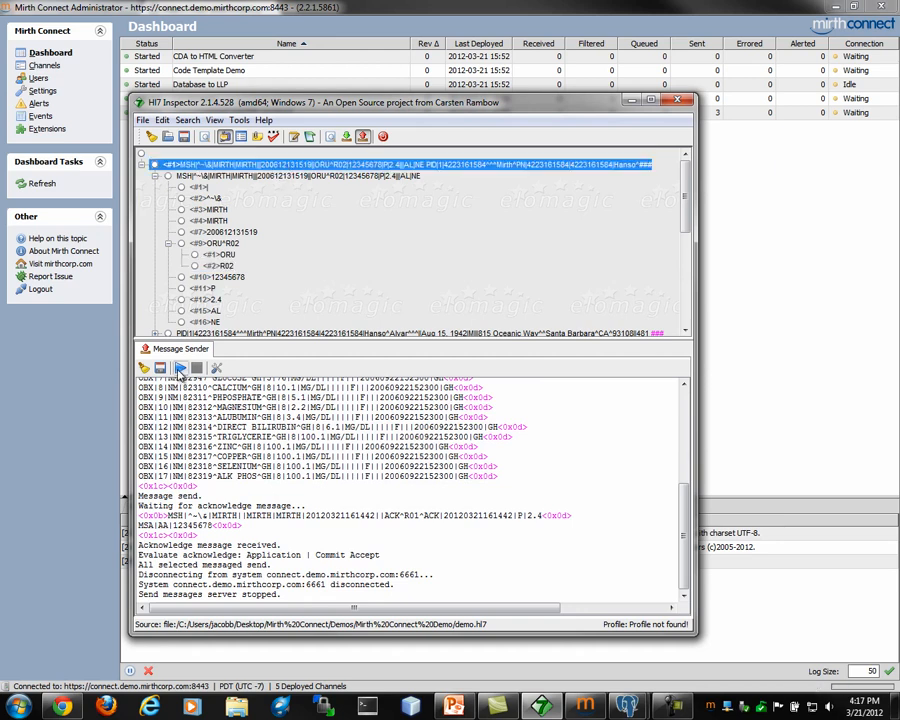
pyautogui.click(180, 369)
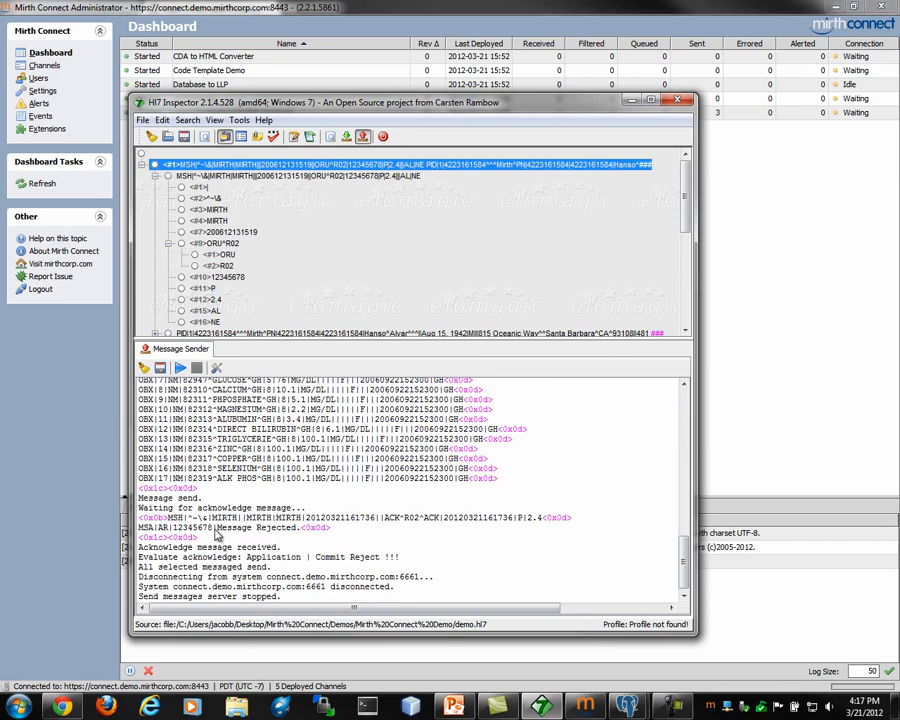
pyautogui.click(510, 15)
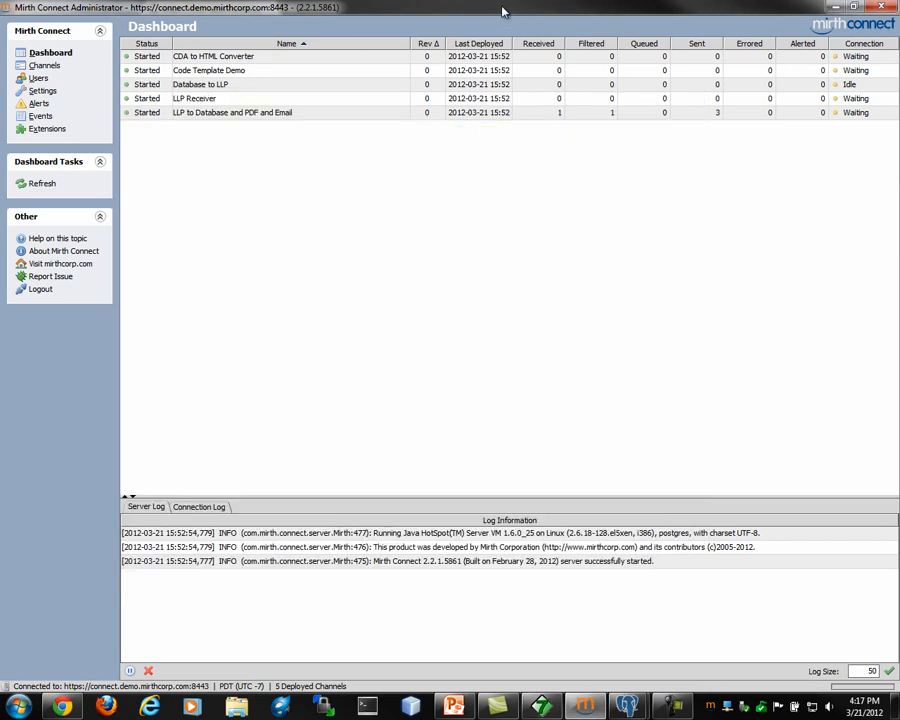
pyautogui.click(565, 116)
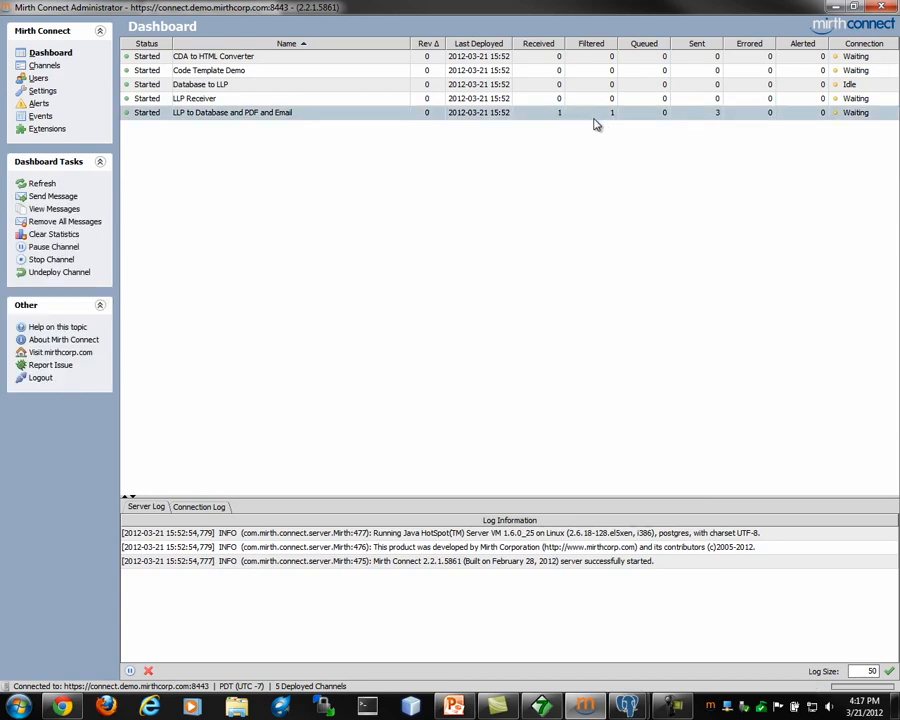